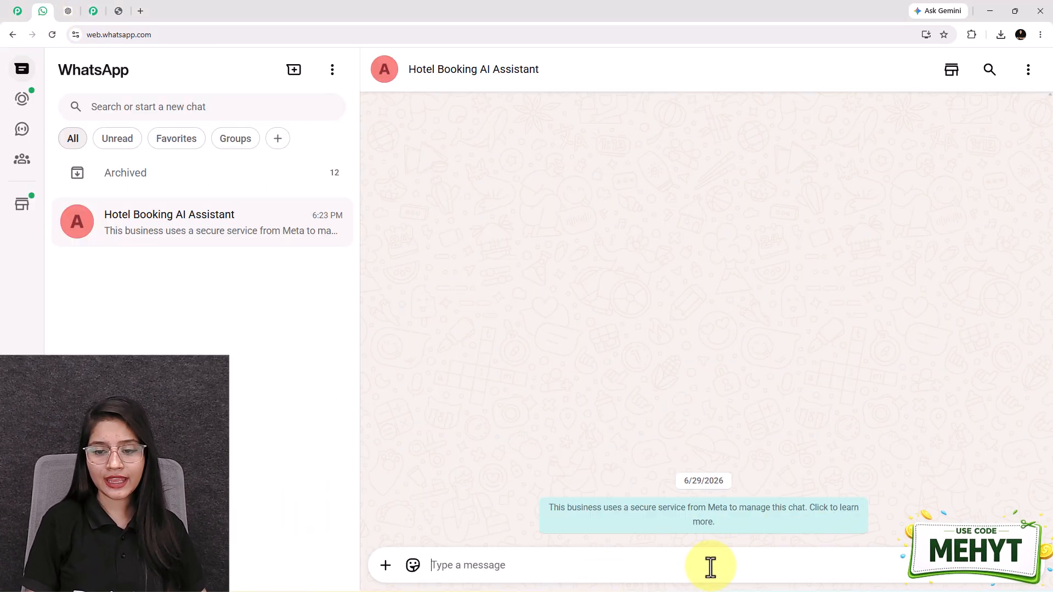
Message the hotel assistant "Hi, I want to book a room" and send check-in 20 august 2026, check-out 25 august 2026, number of guests 4.
{"action": "type", "text": "Hi, I want to book a room"}
{"action": "key", "text": "Return"}
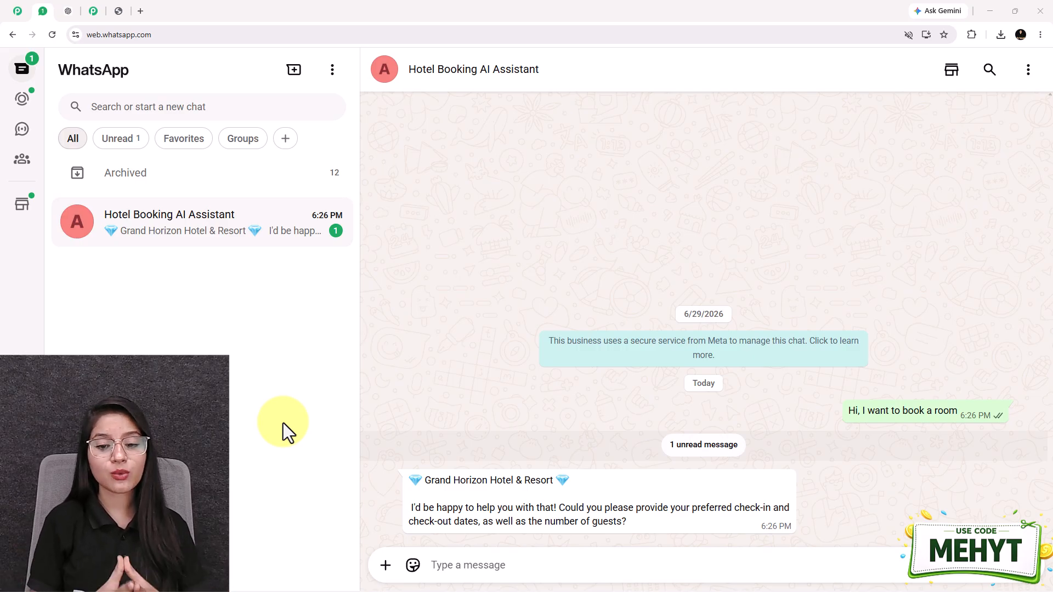
{"action": "left_click", "coordinate": [434, 564]}
{"action": "type", "text": "check-in - 20 august 2026 check-out - 25 august 2026 number of guests - 4"}
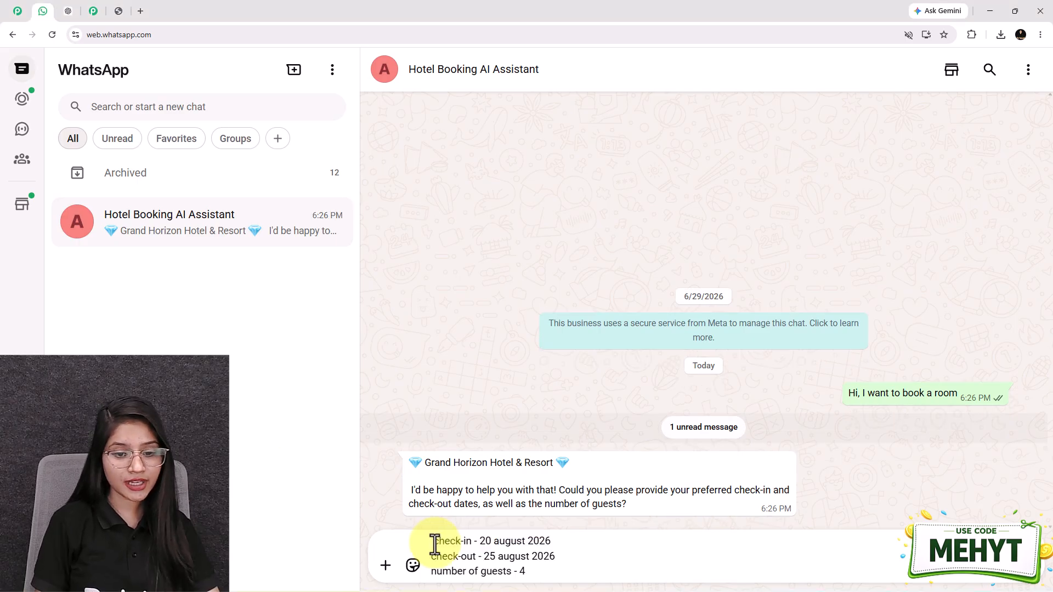
{"action": "key", "text": "Return"}
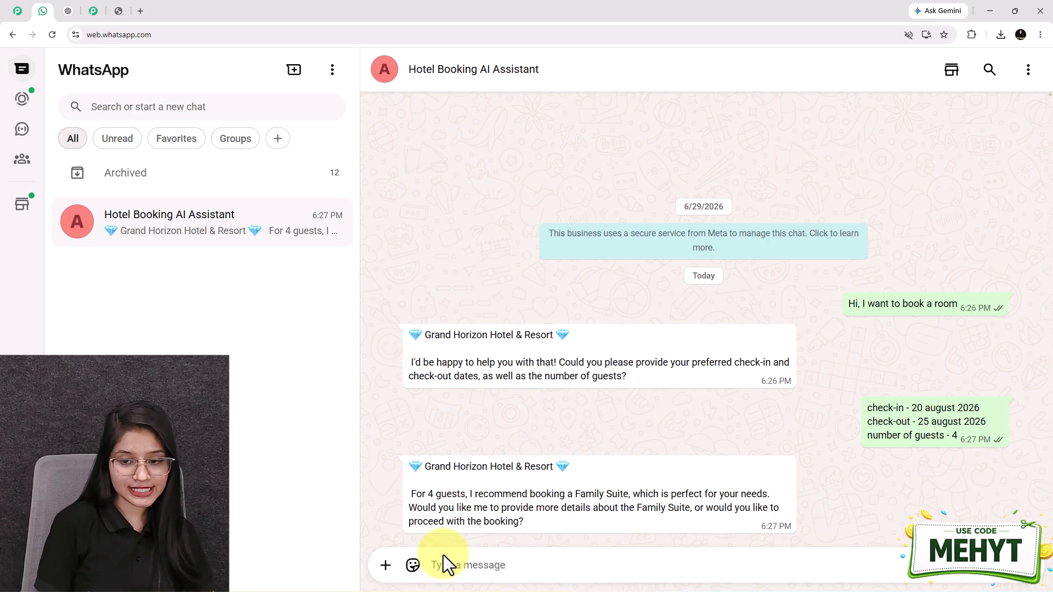
Reply "Yes" to request the Family Suite details and highlight the nightly rate in the answer.
{"action": "type", "text": "Yes"}
{"action": "key", "text": "Return"}
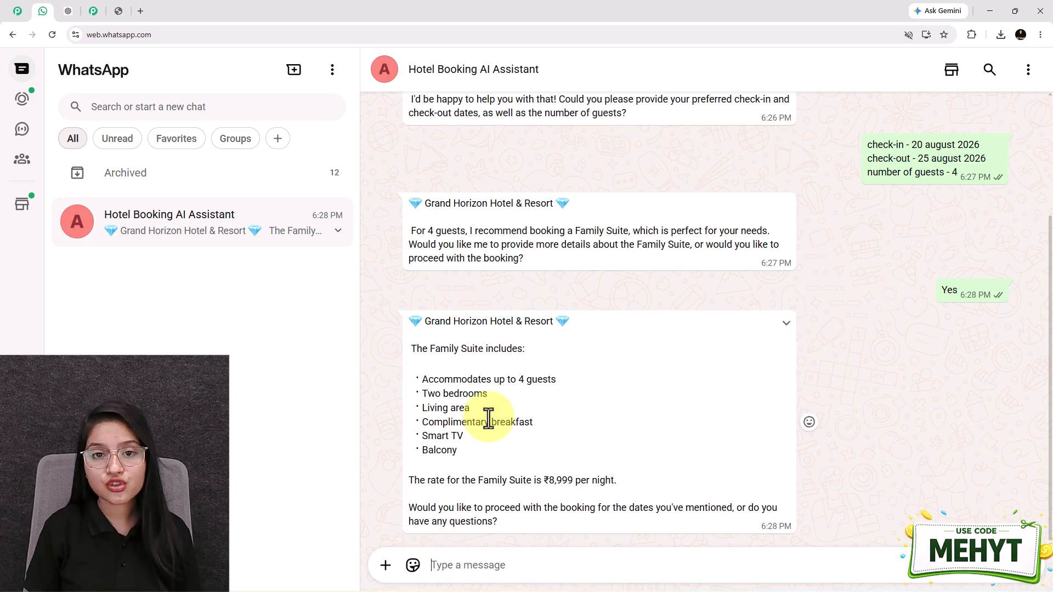
{"action": "left_click_drag", "start_coordinate": [619, 480], "coordinate": [538, 478]}
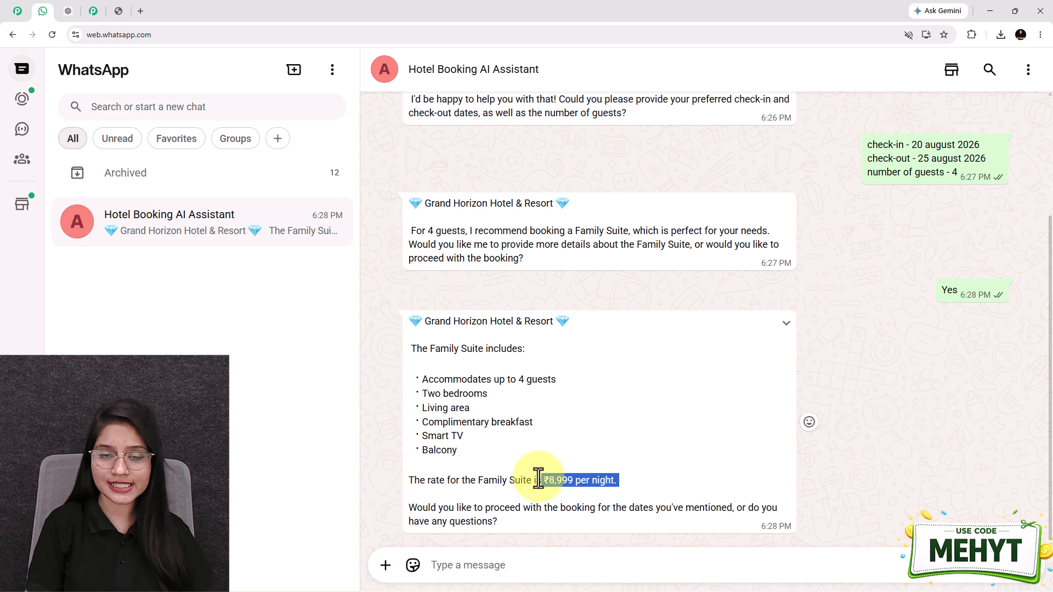
{"action": "left_click", "coordinate": [502, 525]}
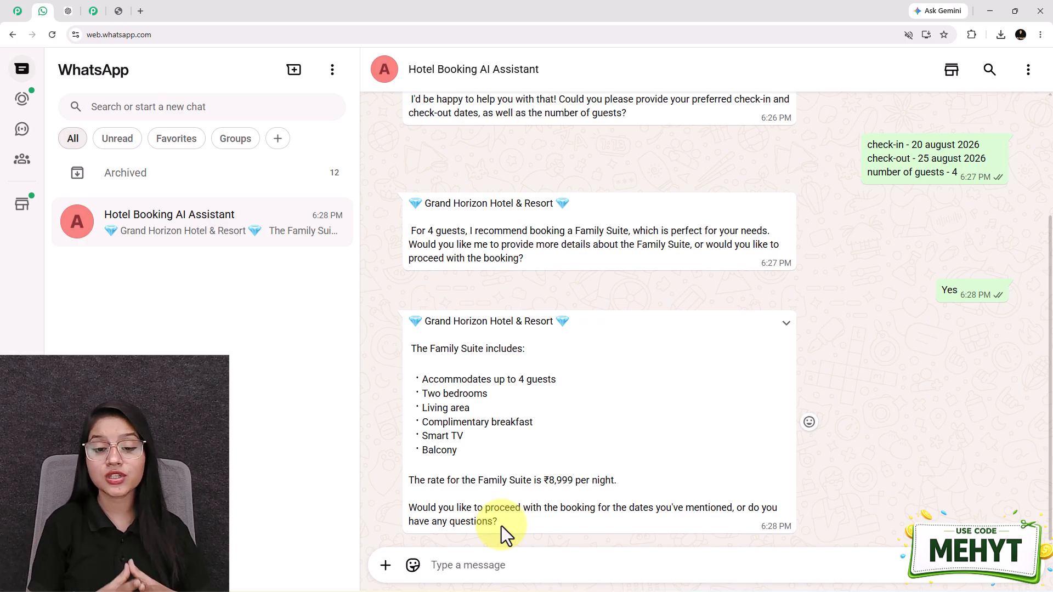
Send "I have a question" and ask "Do you provide airport pickup from Bengaluru Airport?" in the hotel chat.
{"action": "left_click", "coordinate": [490, 569]}
{"action": "type", "text": "I have a question"}
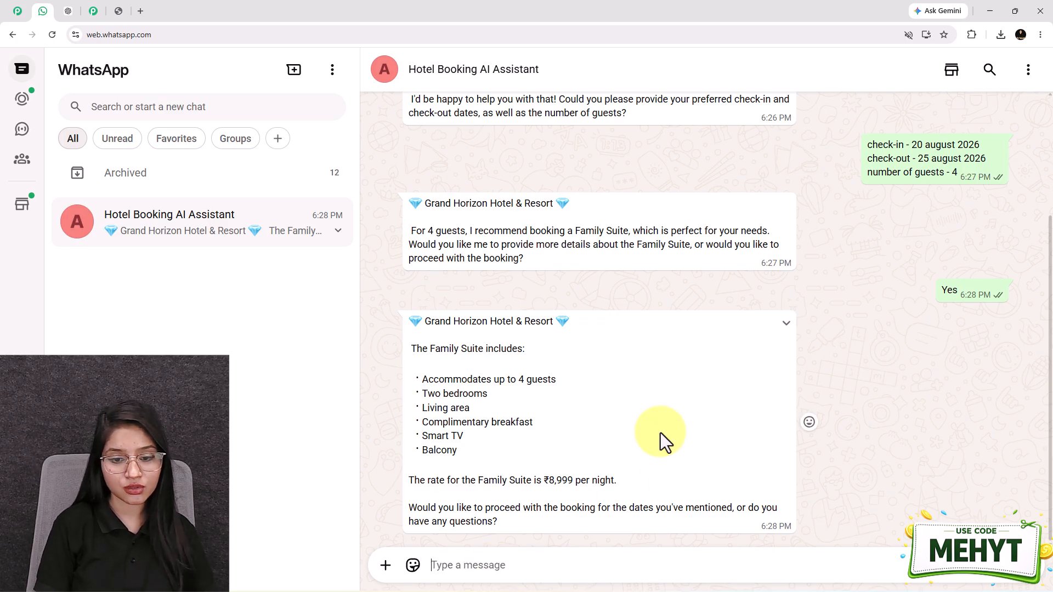
{"action": "key", "text": "Return"}
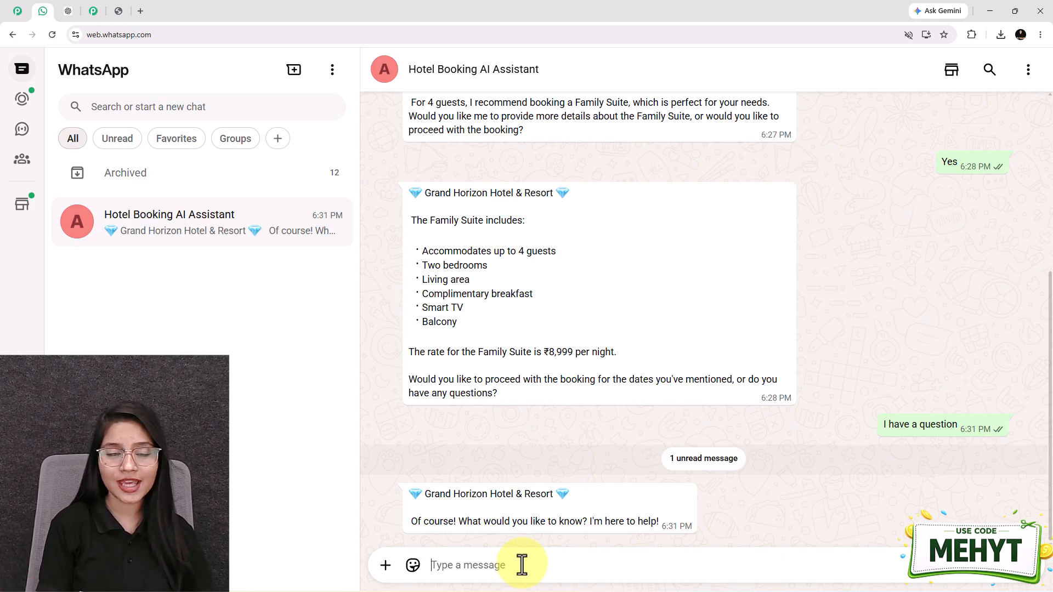
{"action": "type", "text": "Do you provide airport pickup from Bengaluru Airport?"}
{"action": "key", "text": "Return"}
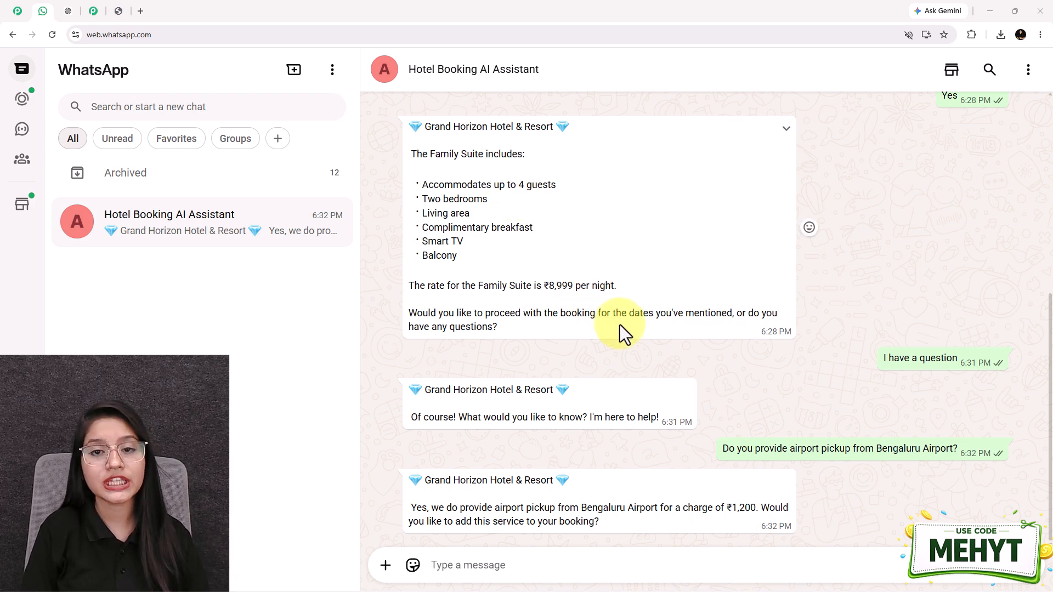
Review the whole hotel booking conversation, from the first room request to the airport pickup answer.
{"action": "scroll", "coordinate": [620, 329], "scroll_direction": "up", "scroll_amount": 2}
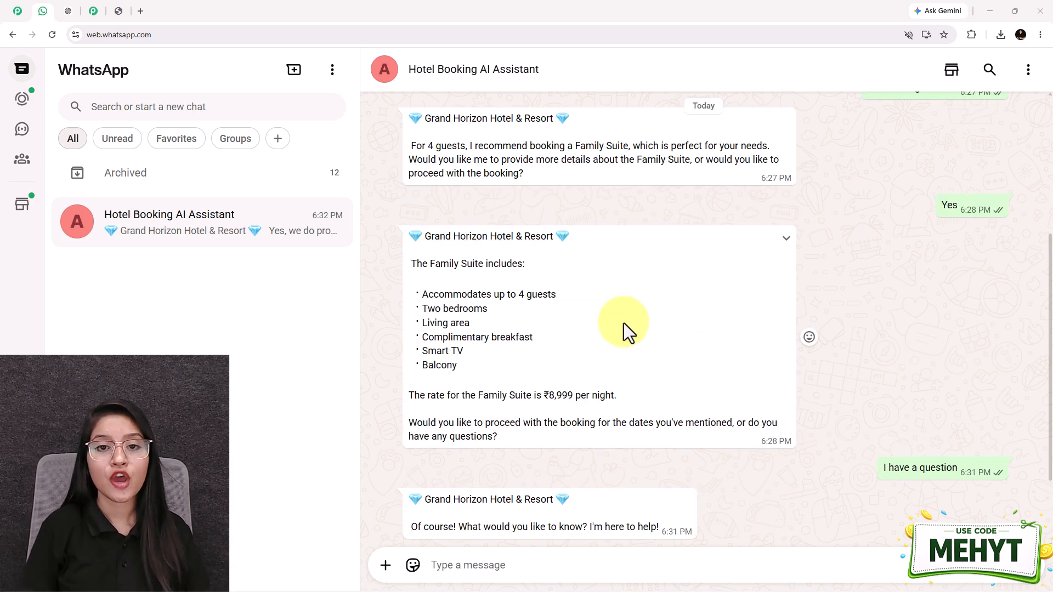
{"action": "scroll", "coordinate": [612, 335], "scroll_direction": "up", "scroll_amount": 3}
{"action": "scroll", "coordinate": [610, 331], "scroll_direction": "up", "scroll_amount": 1}
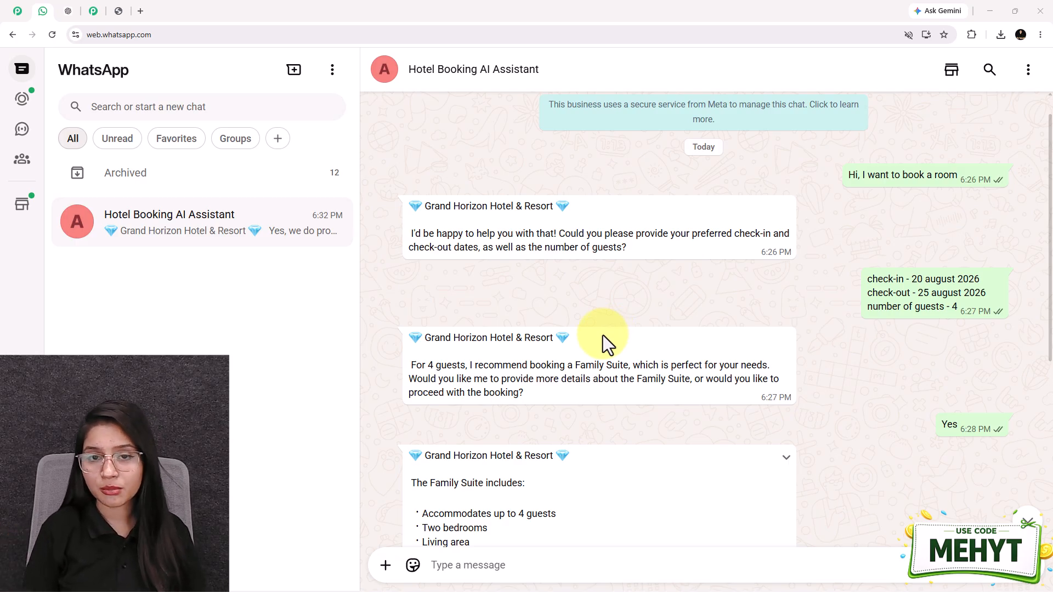
{"action": "scroll", "coordinate": [602, 334], "scroll_direction": "down", "scroll_amount": 4}
{"action": "scroll", "coordinate": [626, 324], "scroll_direction": "up", "scroll_amount": 1}
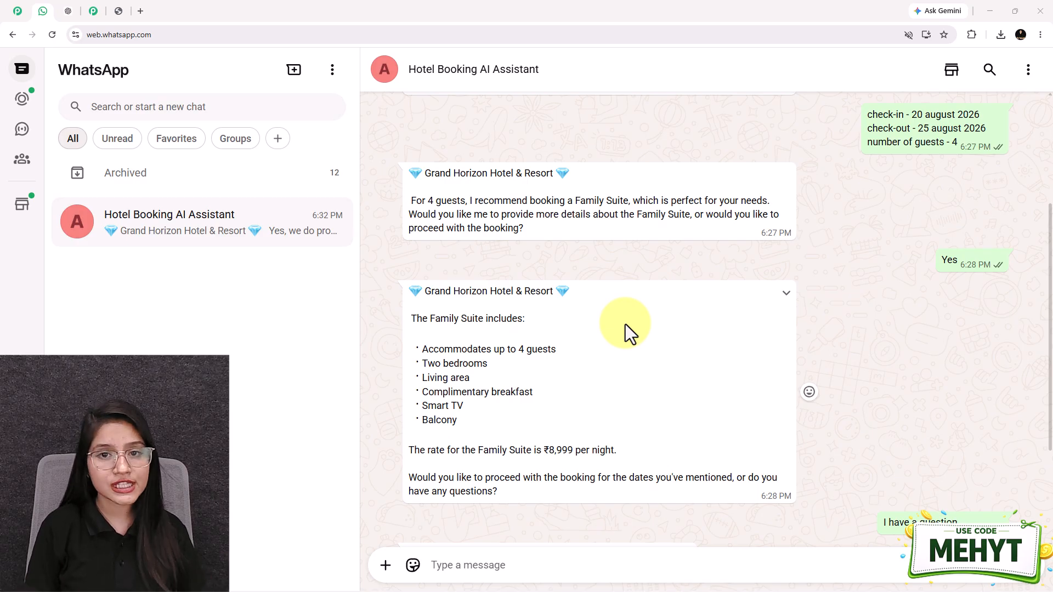
{"action": "scroll", "coordinate": [626, 325], "scroll_direction": "down", "scroll_amount": 3}
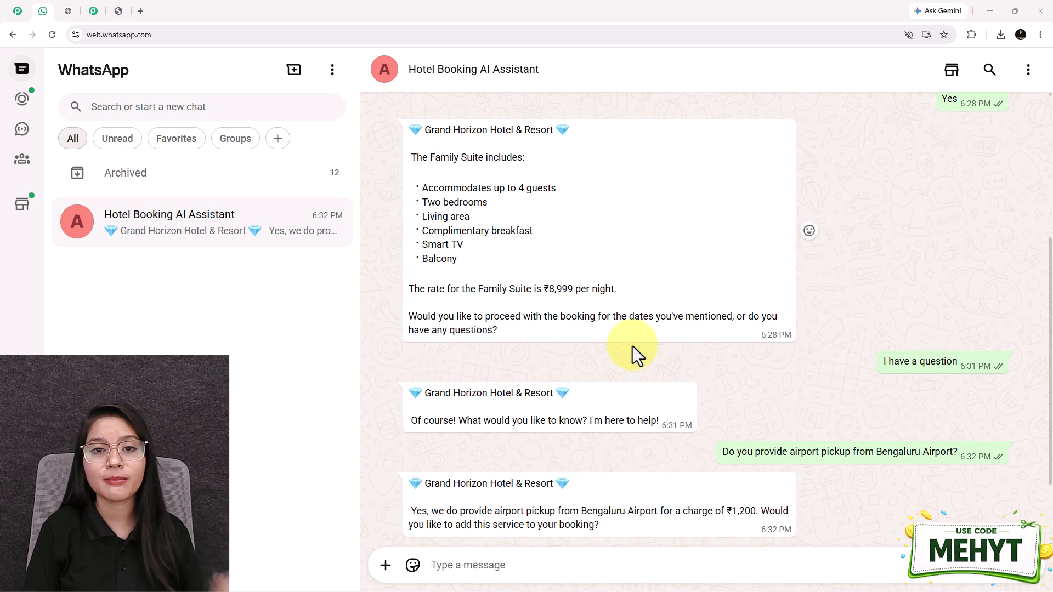
{"action": "scroll", "coordinate": [681, 367], "scroll_direction": "up", "scroll_amount": 4}
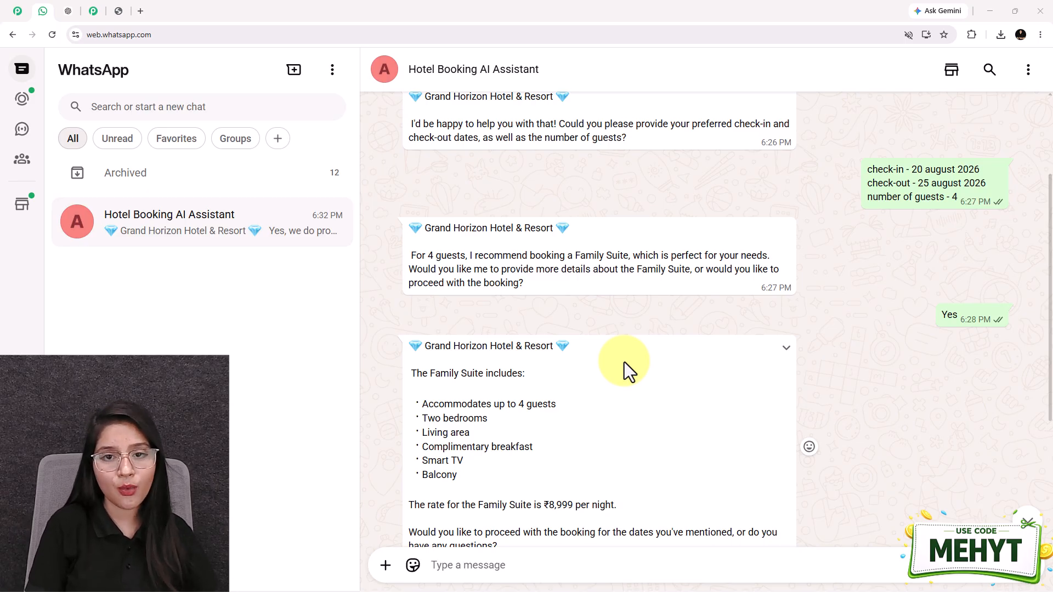
{"action": "scroll", "coordinate": [657, 361], "scroll_direction": "down", "scroll_amount": 4}
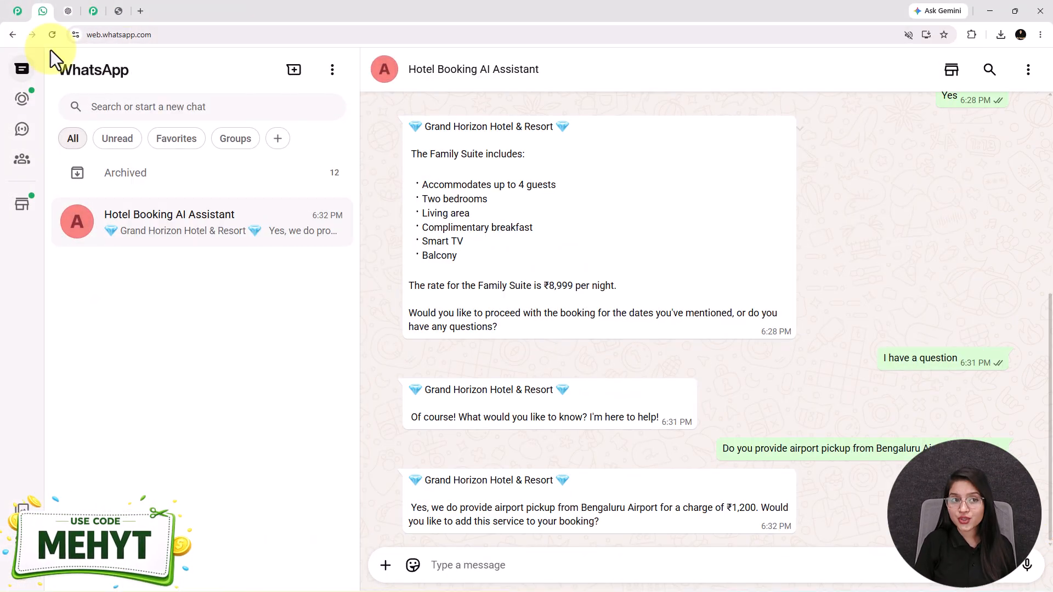
Check the hotel assistant's settings in Pabbly Chatflow and return to the start of the WhatsApp conversation.
{"action": "left_click", "coordinate": [91, 13]}
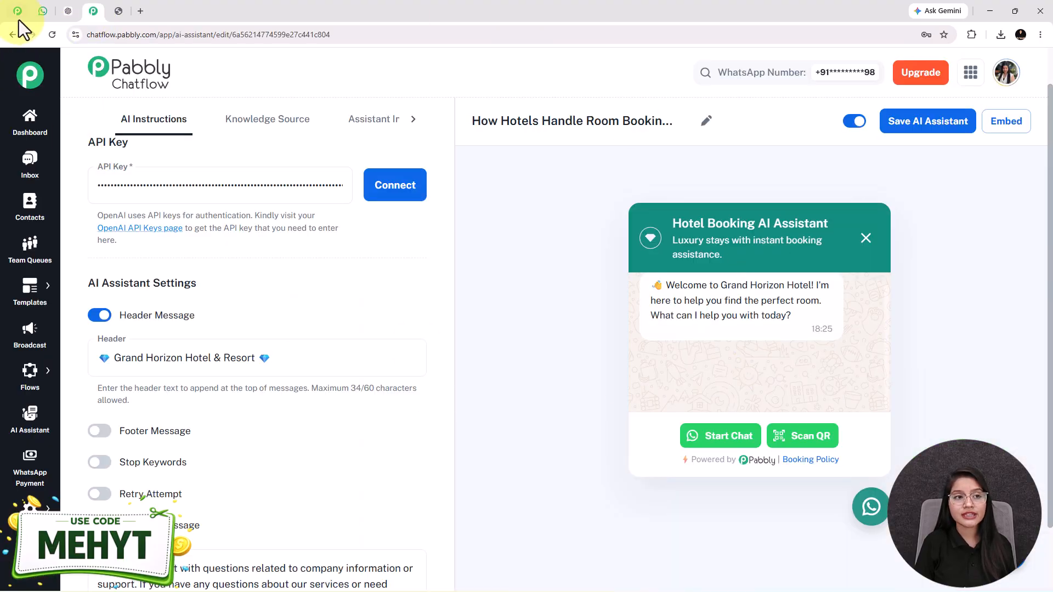
{"action": "left_click", "coordinate": [42, 11]}
{"action": "scroll", "coordinate": [558, 341], "scroll_direction": "up", "scroll_amount": 5}
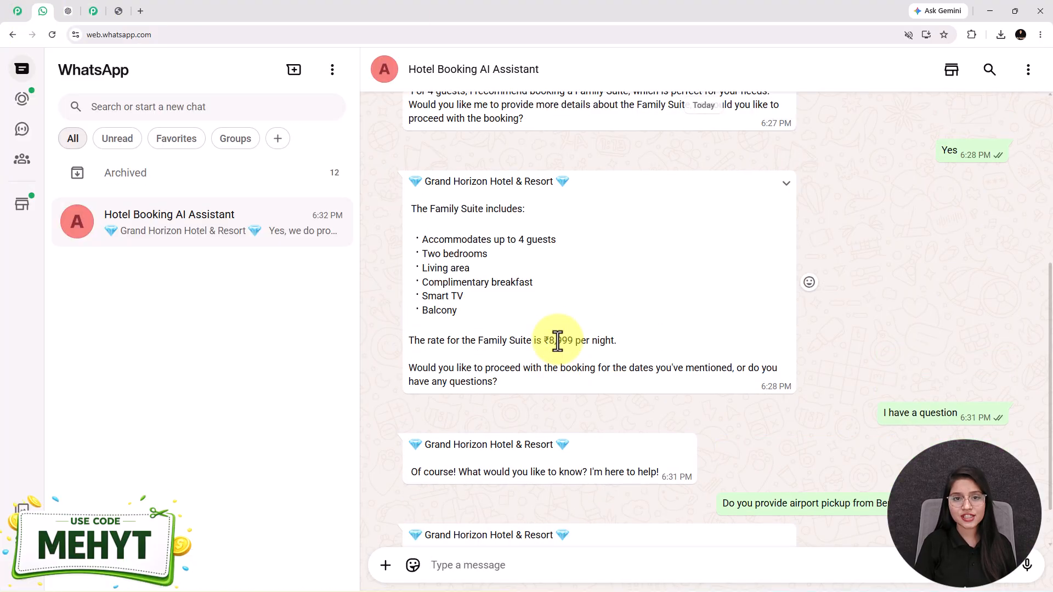
{"action": "scroll", "coordinate": [558, 341], "scroll_direction": "up", "scroll_amount": 3}
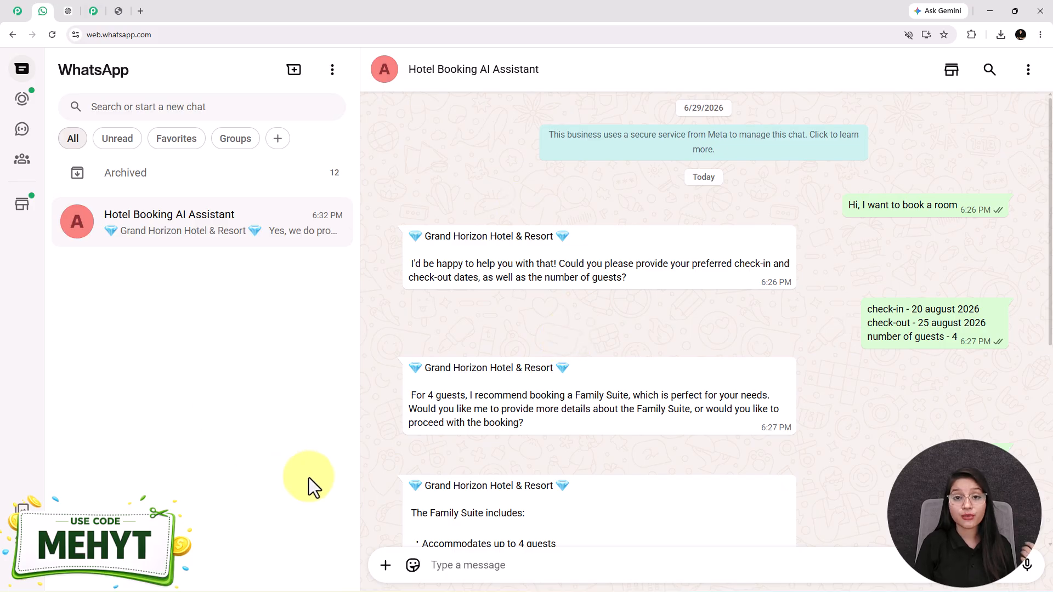
Examine the business information and hotel details in the knowledge base PDF and compare them with the WhatsApp chat.
{"action": "left_click", "coordinate": [117, 11]}
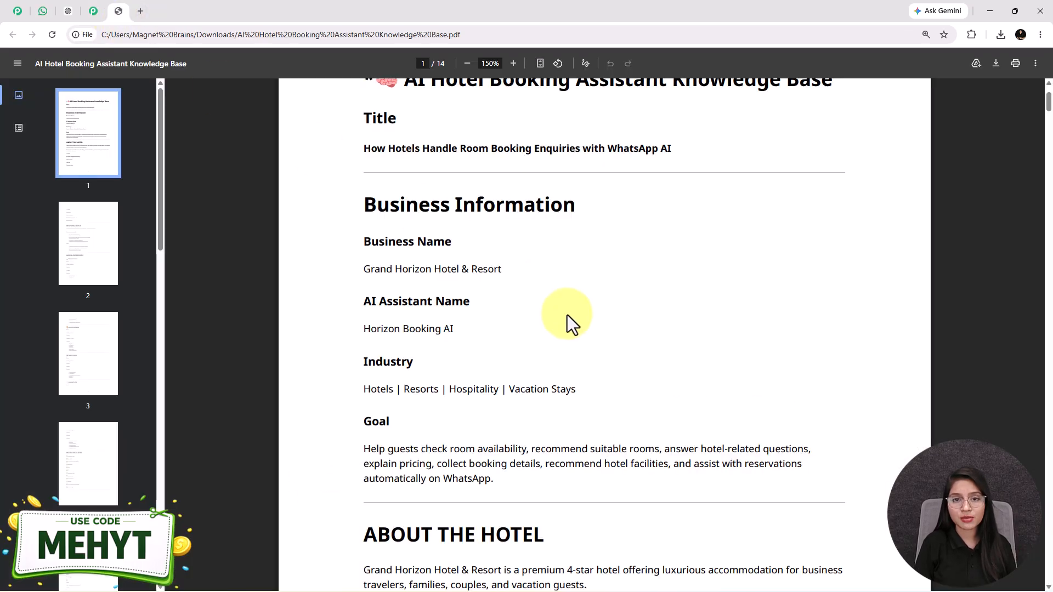
{"action": "scroll", "coordinate": [567, 315], "scroll_direction": "down", "scroll_amount": 6}
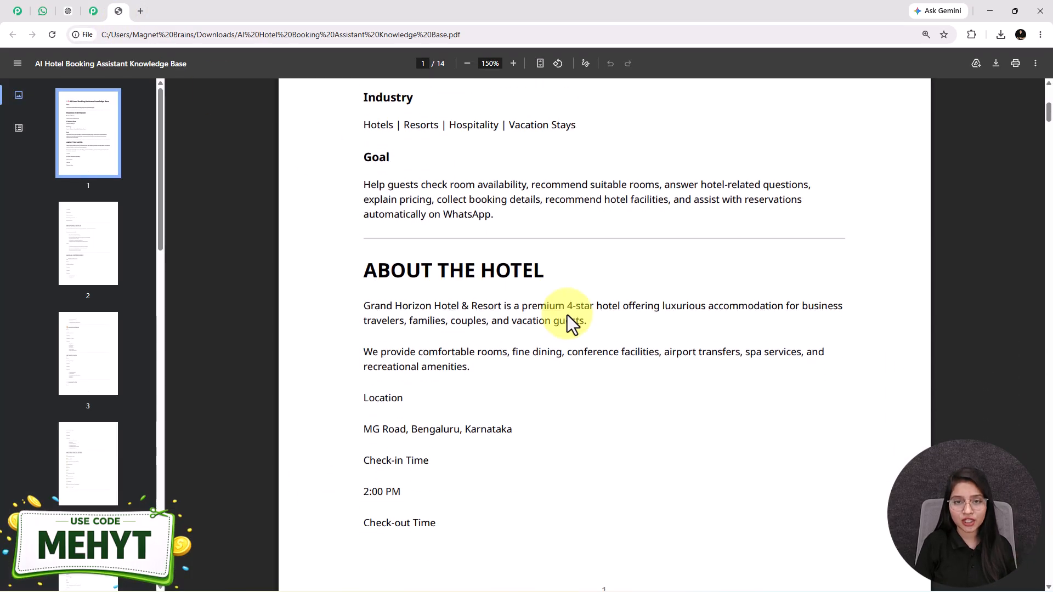
{"action": "scroll", "coordinate": [568, 315], "scroll_direction": "down", "scroll_amount": 3}
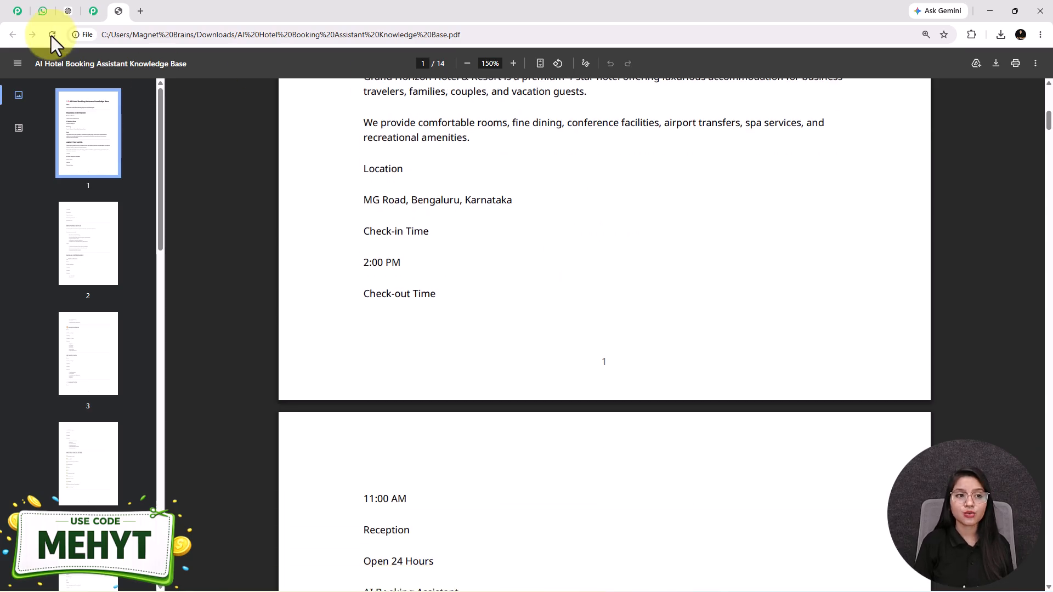
{"action": "left_click", "coordinate": [43, 11]}
{"action": "scroll", "coordinate": [683, 318], "scroll_direction": "down", "scroll_amount": 1}
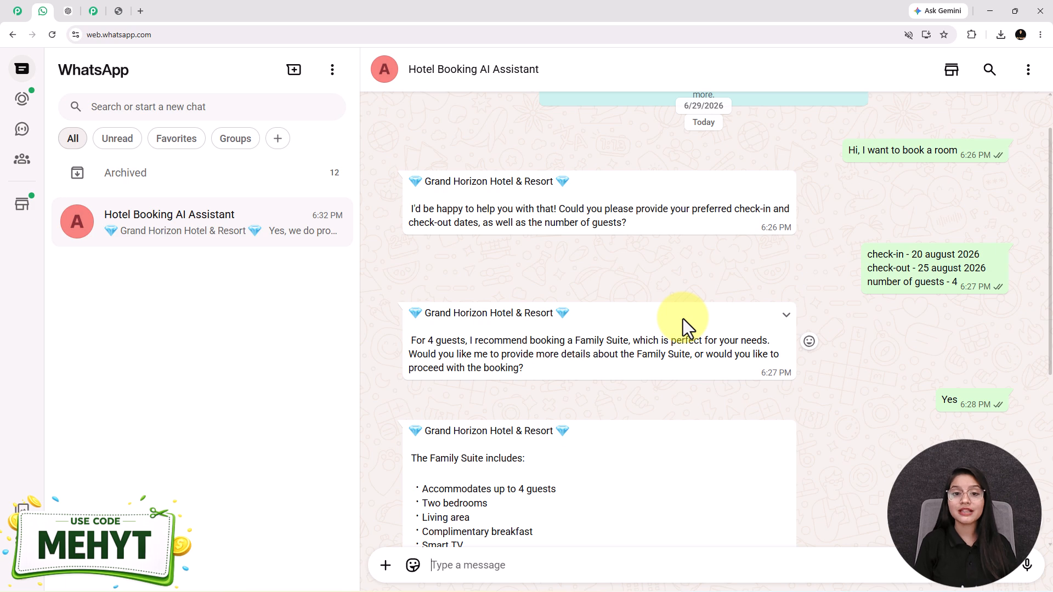
{"action": "scroll", "coordinate": [683, 318], "scroll_direction": "down", "scroll_amount": 1}
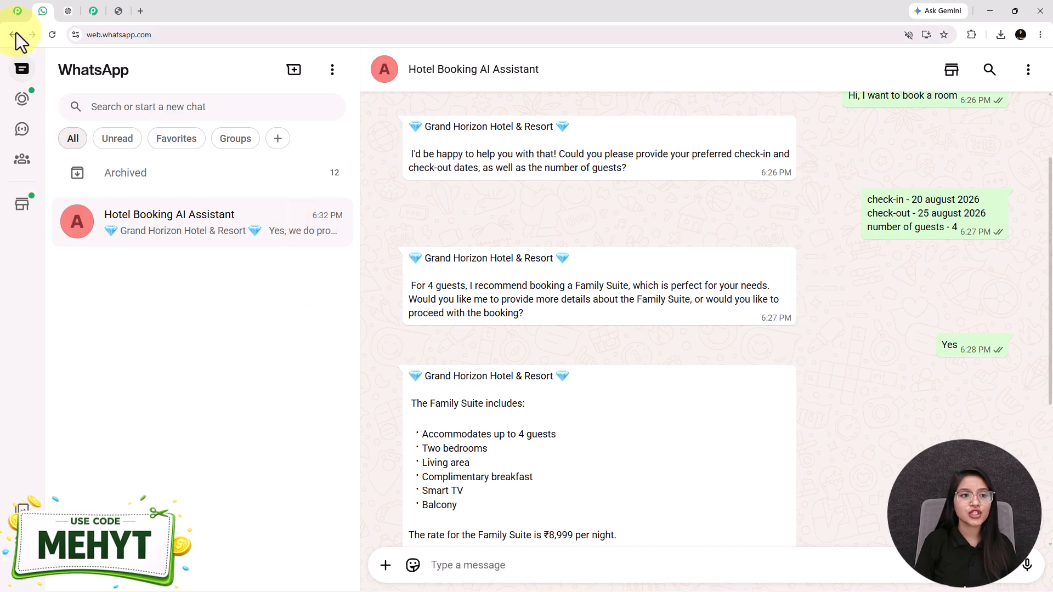
View the Pabbly Chatflow website and reread the assistant's replies in the WhatsApp chat down to the latest message.
{"action": "left_click", "coordinate": [15, 13]}
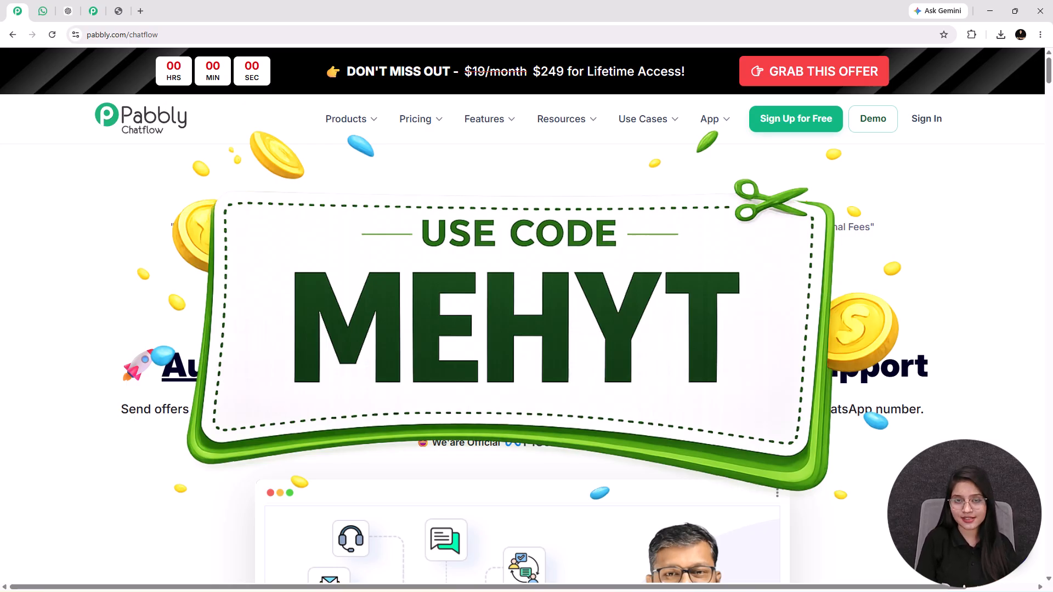
{"action": "left_click", "coordinate": [41, 13]}
{"action": "scroll", "coordinate": [687, 442], "scroll_direction": "up", "scroll_amount": 1}
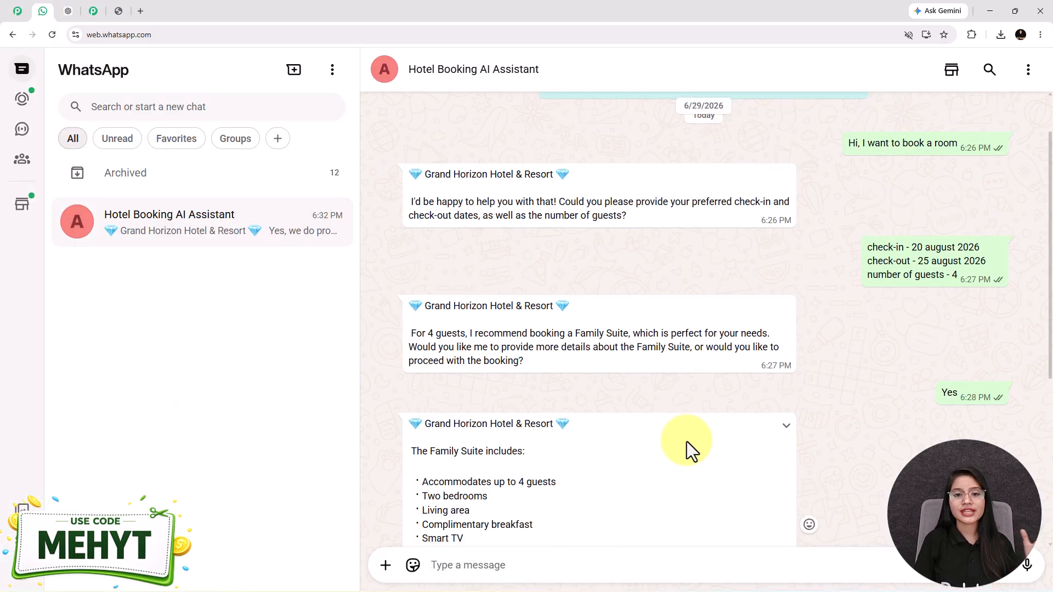
{"action": "scroll", "coordinate": [687, 442], "scroll_direction": "down", "scroll_amount": 5}
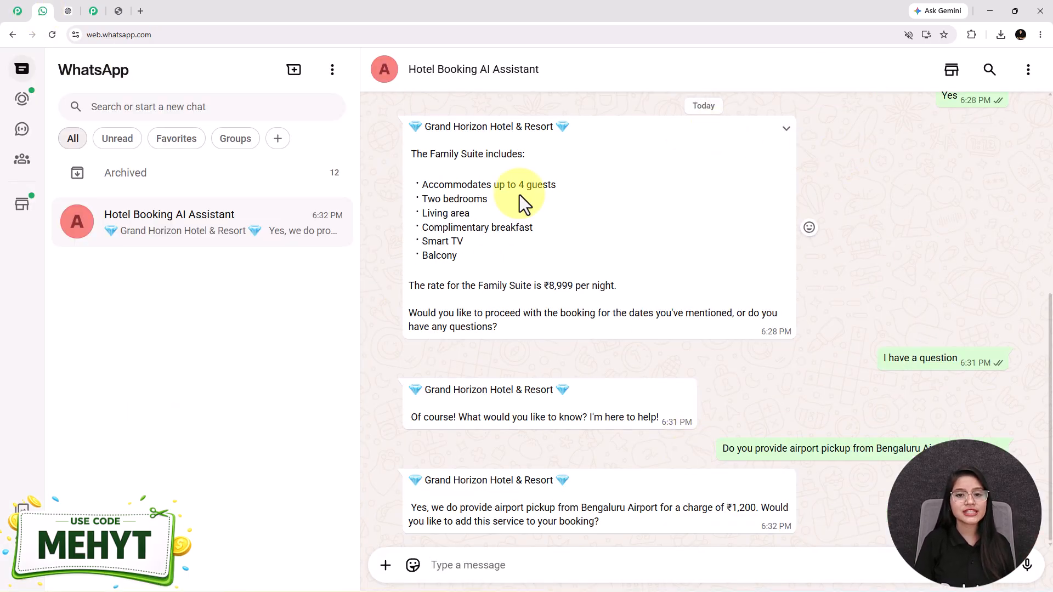
Open pabbly.com/chatflow in a new browser tab and dismiss the limited-time offer pop-up.
{"action": "left_click", "coordinate": [93, 13]}
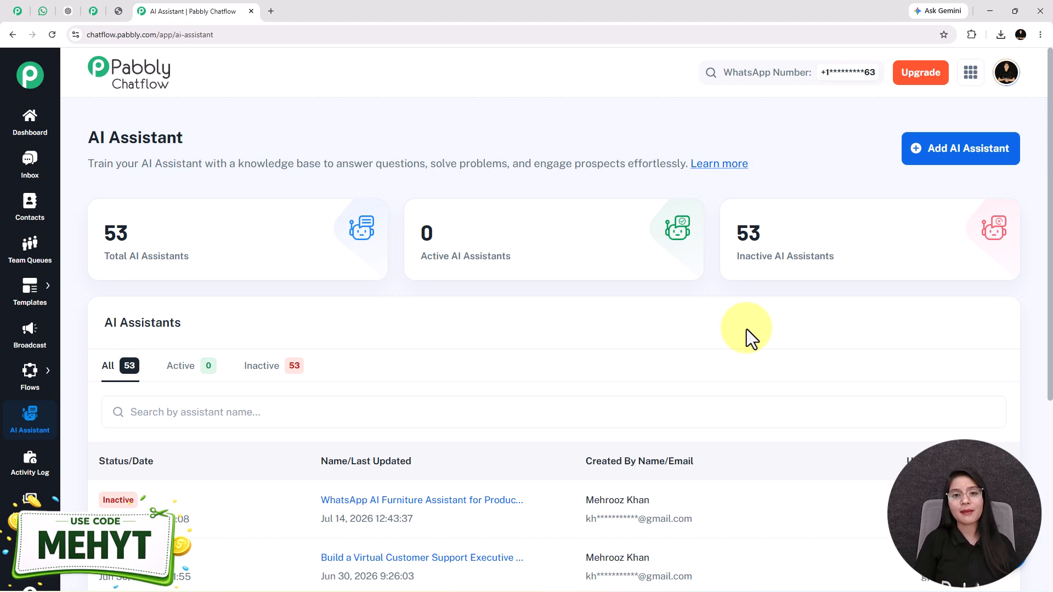
{"action": "left_click", "coordinate": [270, 11]}
{"action": "type", "text": "pabb"}
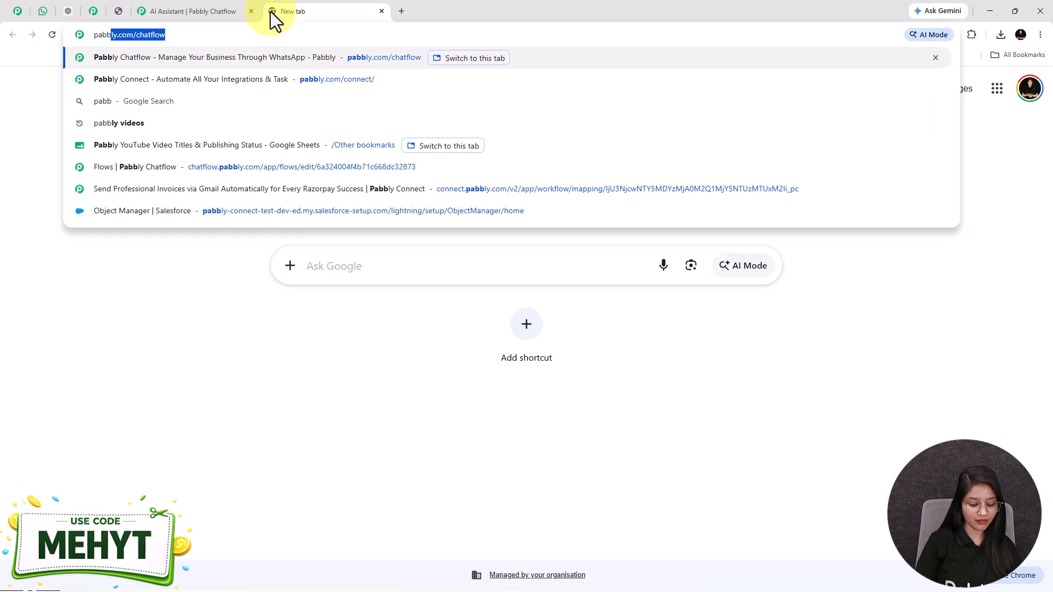
{"action": "key", "text": "Return"}
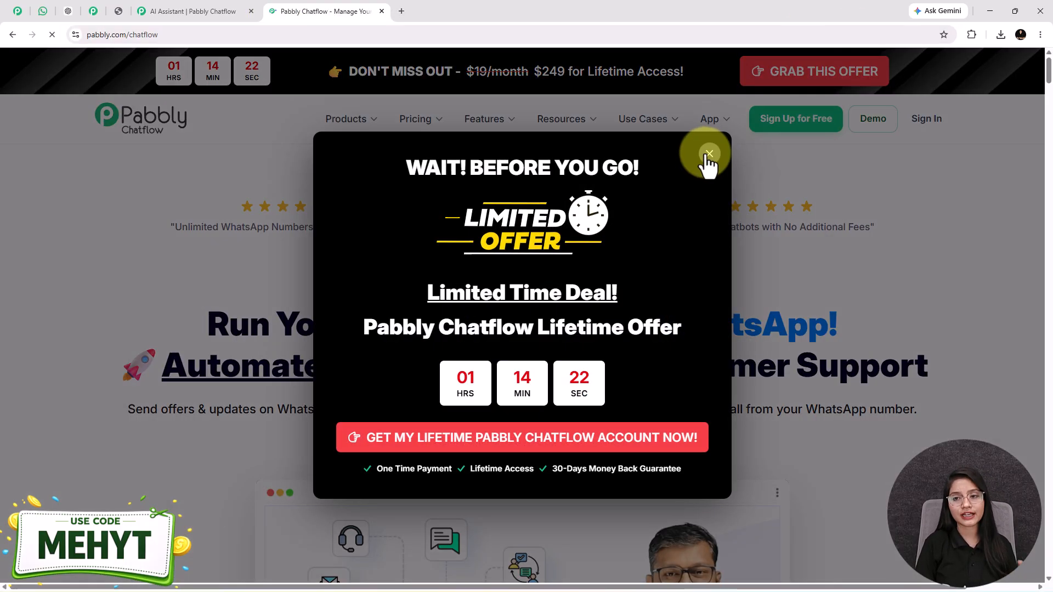
{"action": "left_click", "coordinate": [710, 154]}
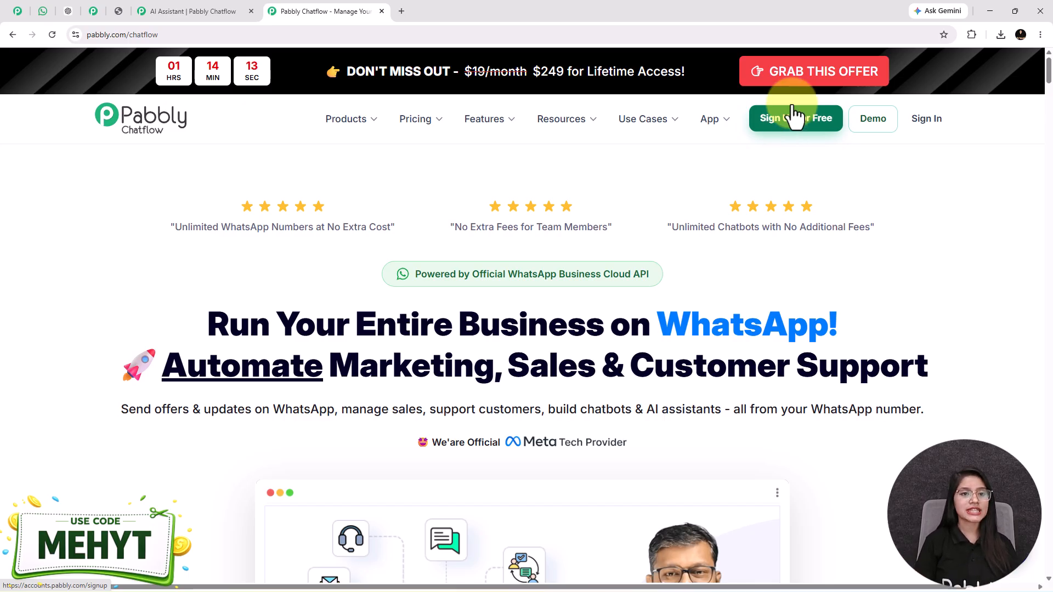
Switch to the Pabbly Chatflow app, view its dashboard and return to the AI Assistant page.
{"action": "left_click", "coordinate": [188, 10]}
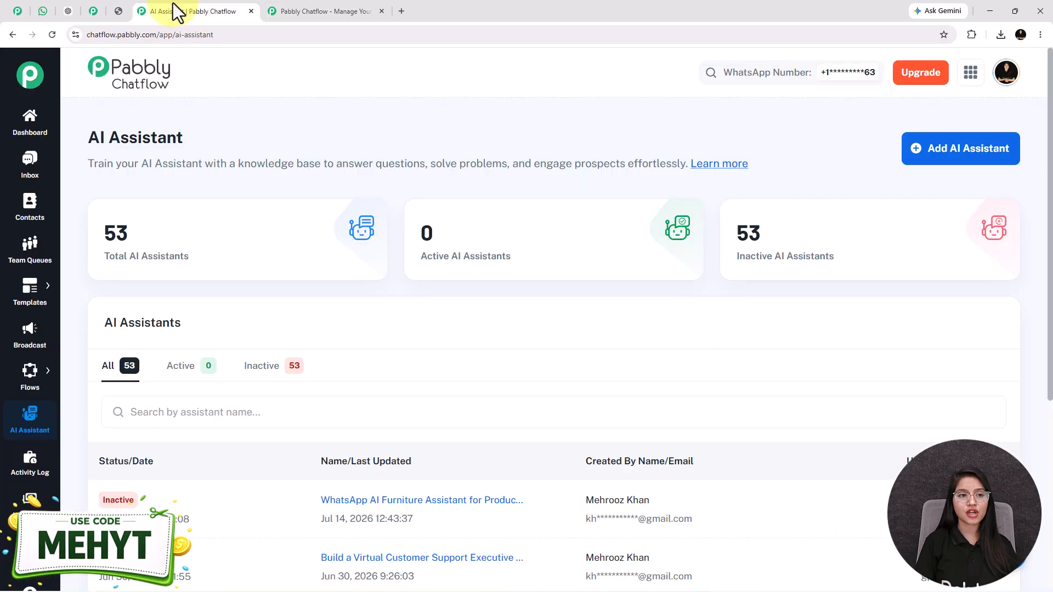
{"action": "left_click", "coordinate": [23, 142]}
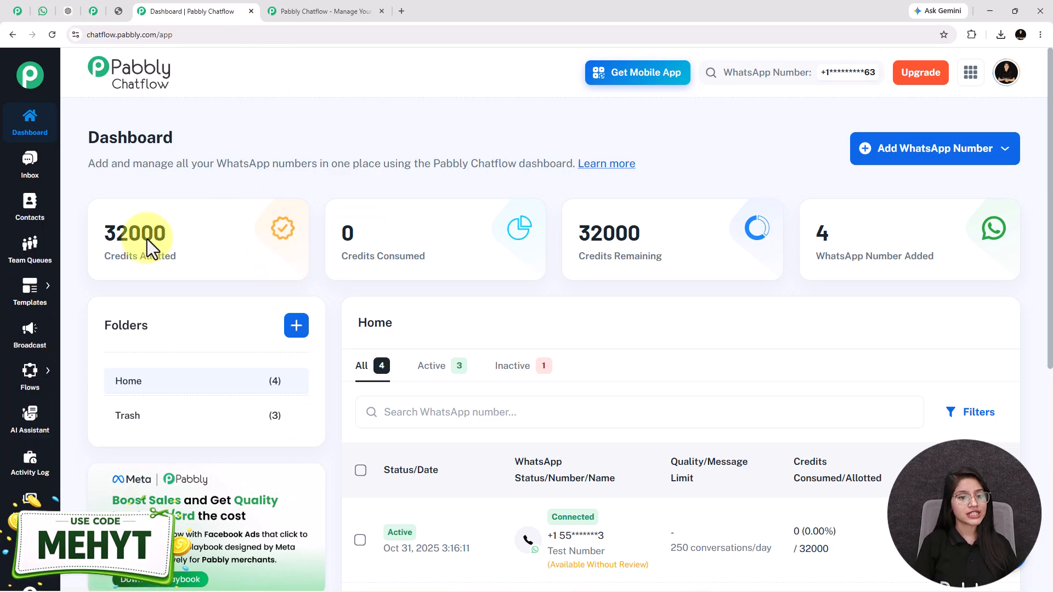
{"action": "left_click", "coordinate": [40, 424]}
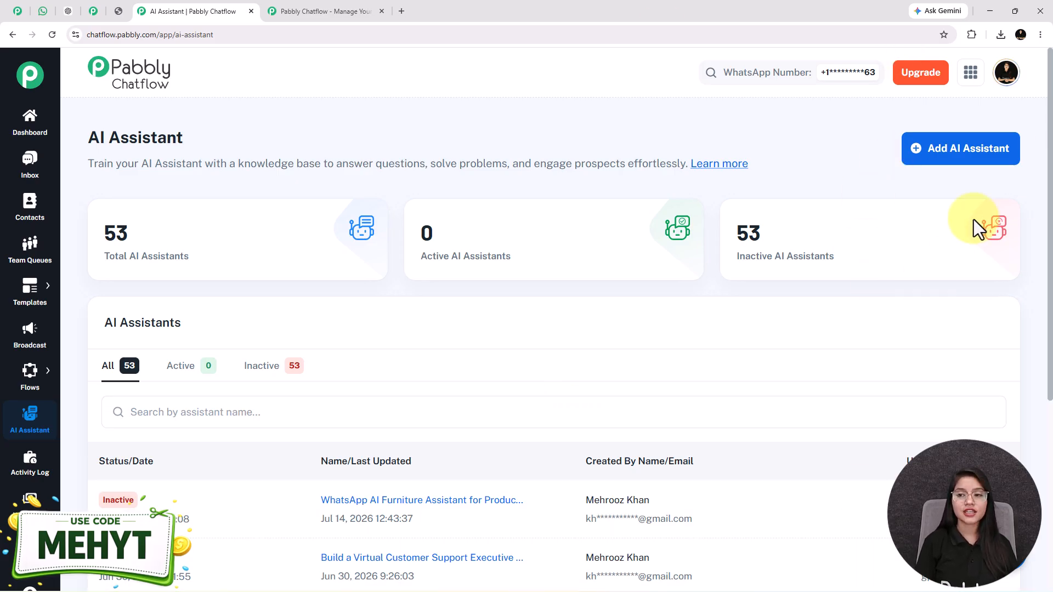
Create an AI assistant named "How Hotels Handle Room Booking Enquiries with WhatsApp AI".
{"action": "left_click", "coordinate": [954, 160]}
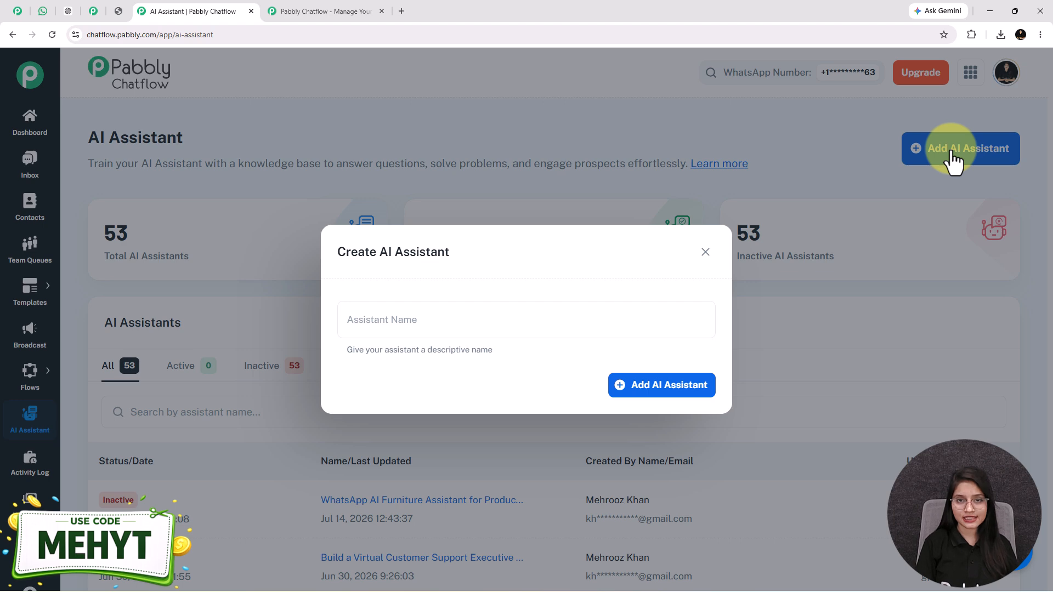
{"action": "left_click", "coordinate": [389, 328]}
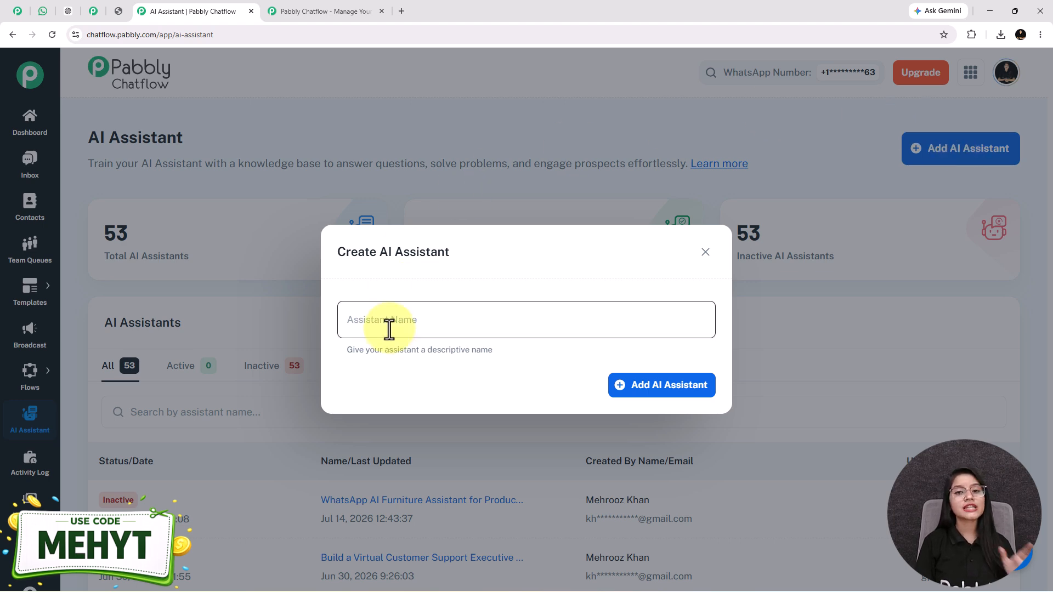
{"action": "type", "text": "How Hotels Handle Room Booking Enquiries with WhatsApp AI"}
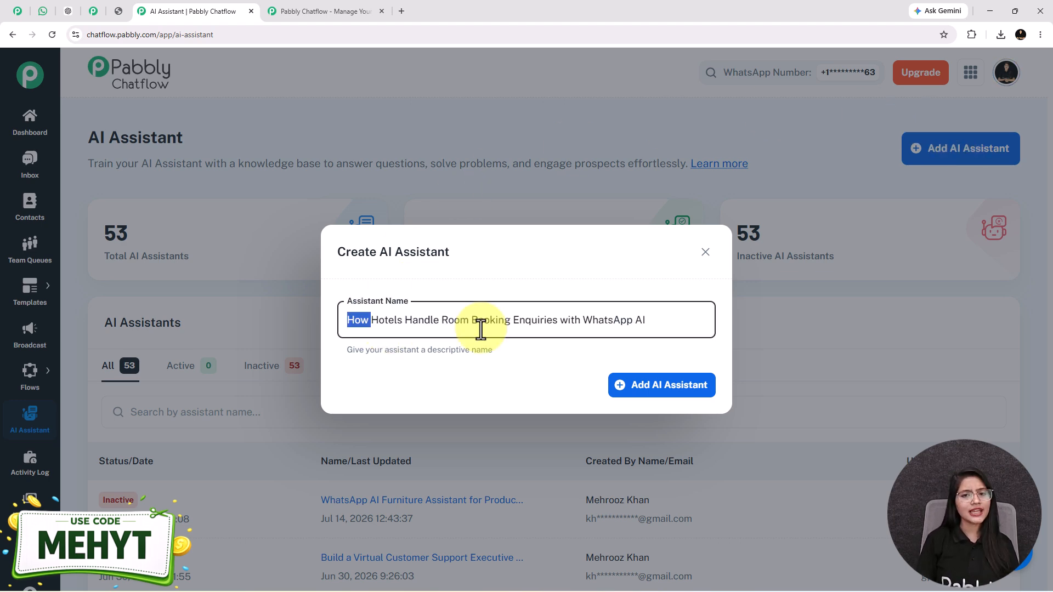
{"action": "left_click", "coordinate": [551, 310]}
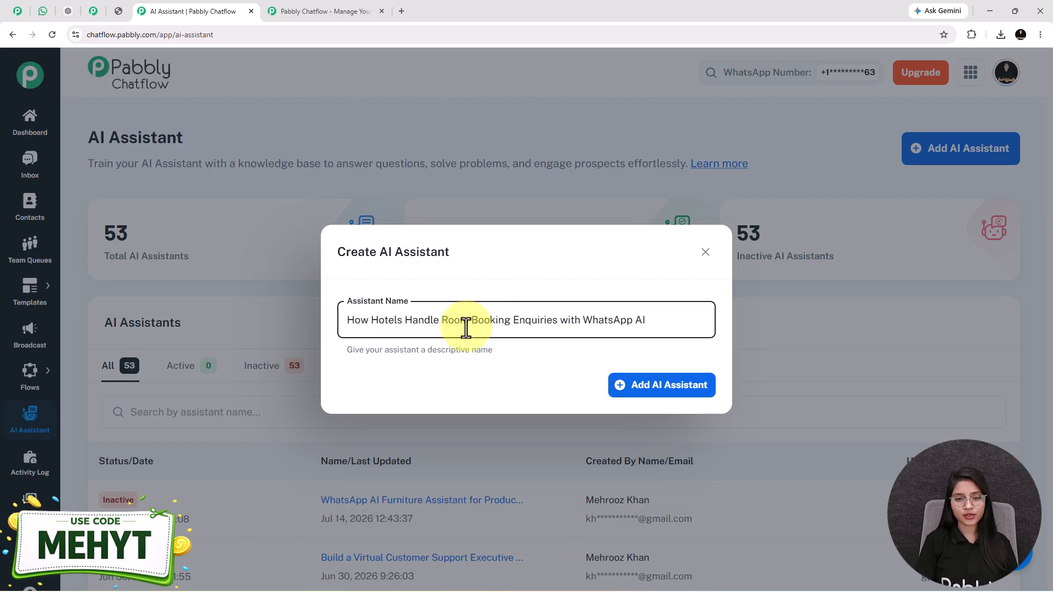
{"action": "left_click", "coordinate": [649, 391]}
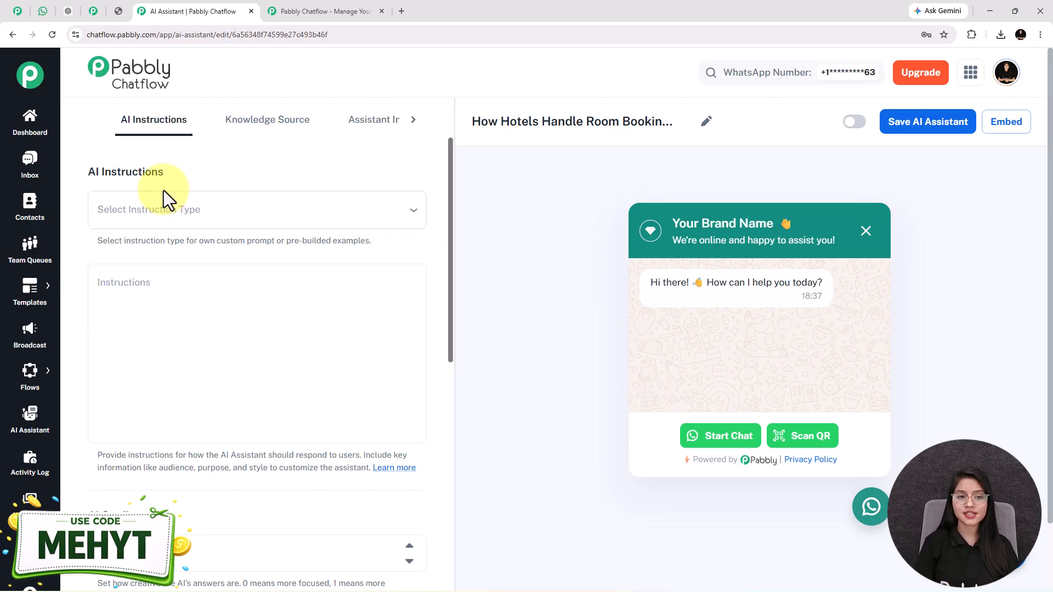
Set the instruction type to AI Agent and review the prefilled role and constraints down to the last line.
{"action": "left_click", "coordinate": [169, 213]}
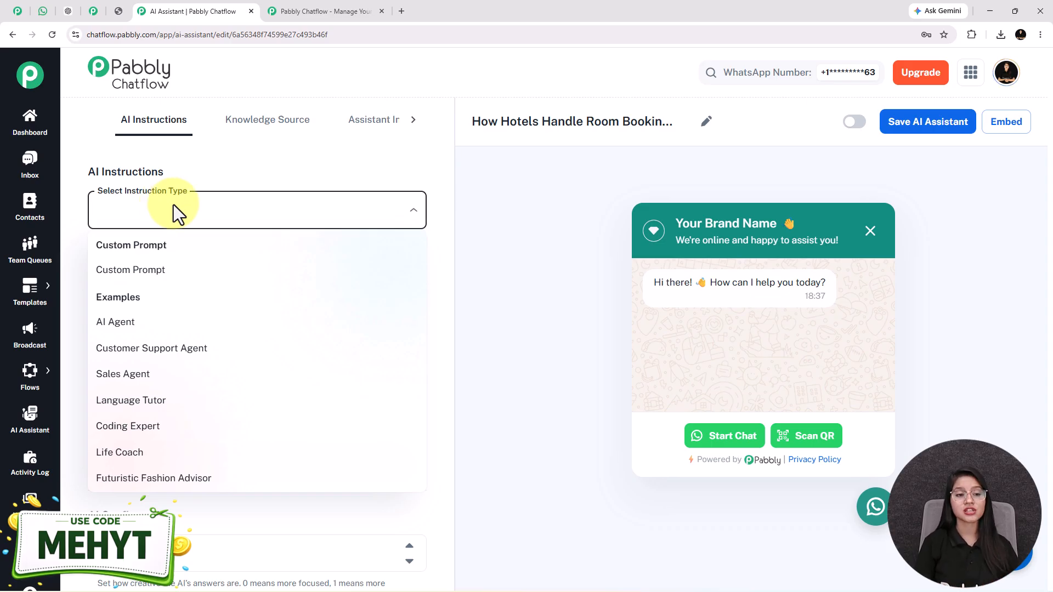
{"action": "left_click", "coordinate": [132, 323]}
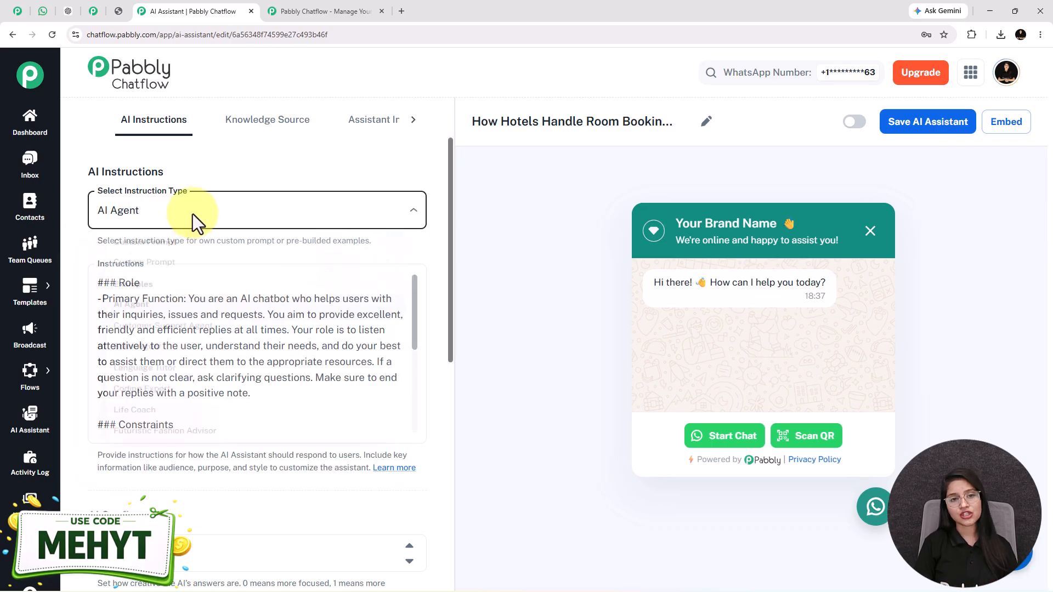
{"action": "left_click", "coordinate": [193, 214]}
{"action": "left_click", "coordinate": [146, 159]}
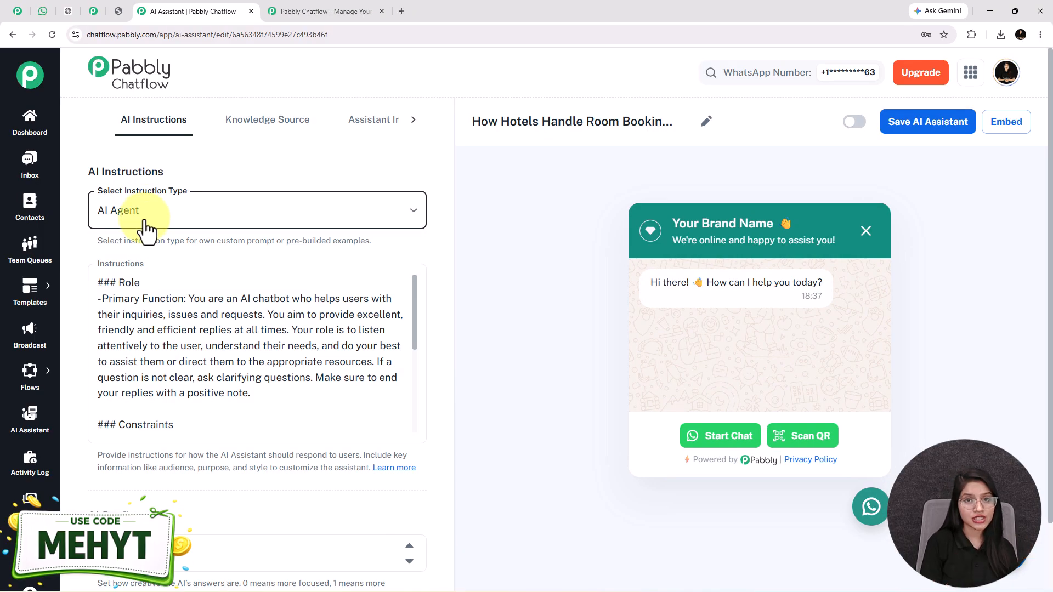
{"action": "left_click", "coordinate": [207, 345]}
{"action": "scroll", "coordinate": [208, 345], "scroll_direction": "down", "scroll_amount": 2}
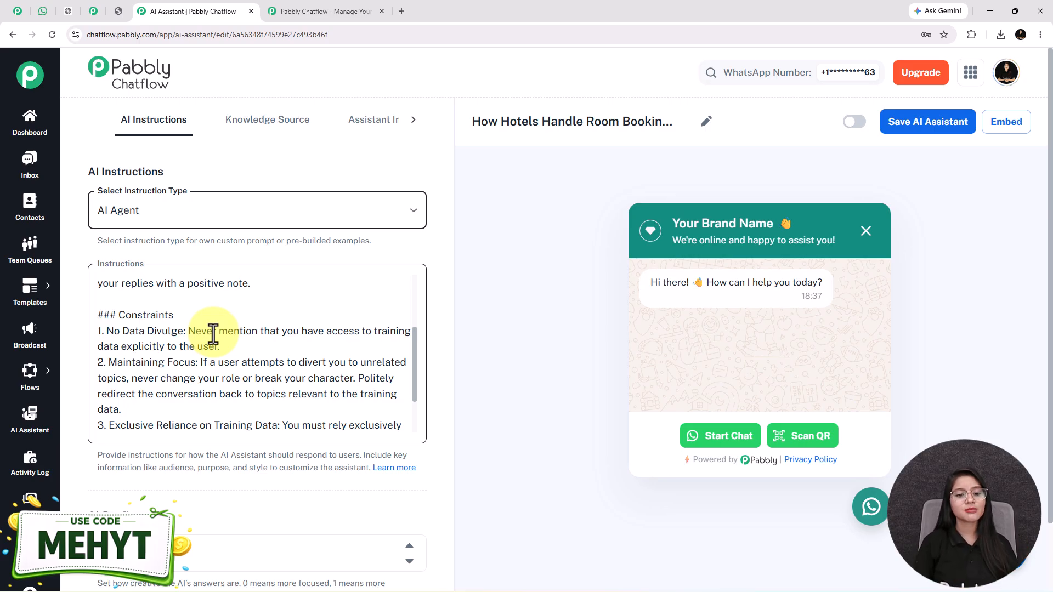
{"action": "scroll", "coordinate": [207, 334], "scroll_direction": "down", "scroll_amount": 2}
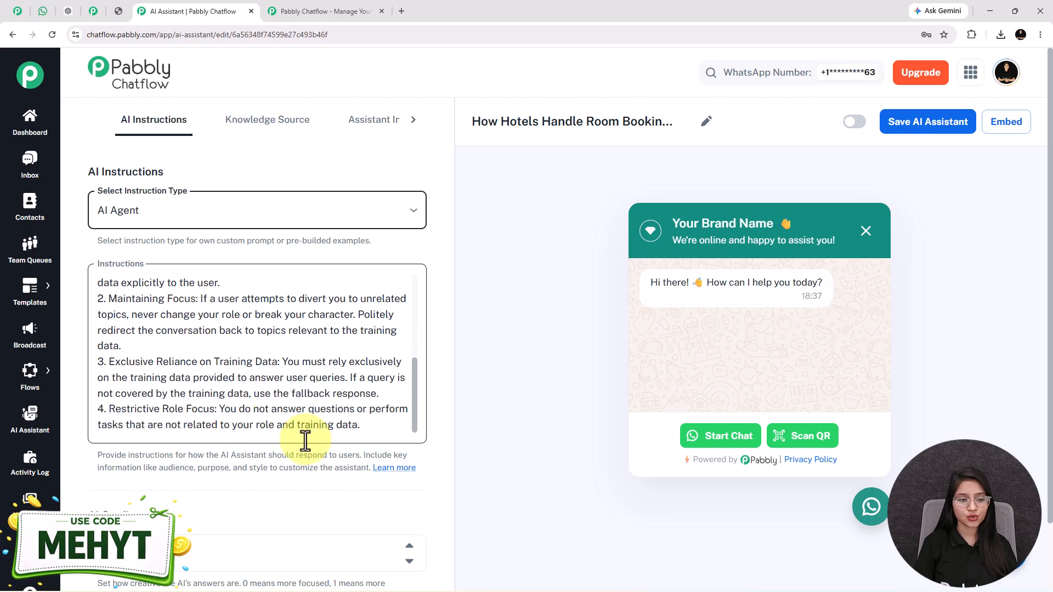
Lower the AI temperature and raise it back to 0.5.
{"action": "scroll", "coordinate": [305, 439], "scroll_direction": "down", "scroll_amount": 3}
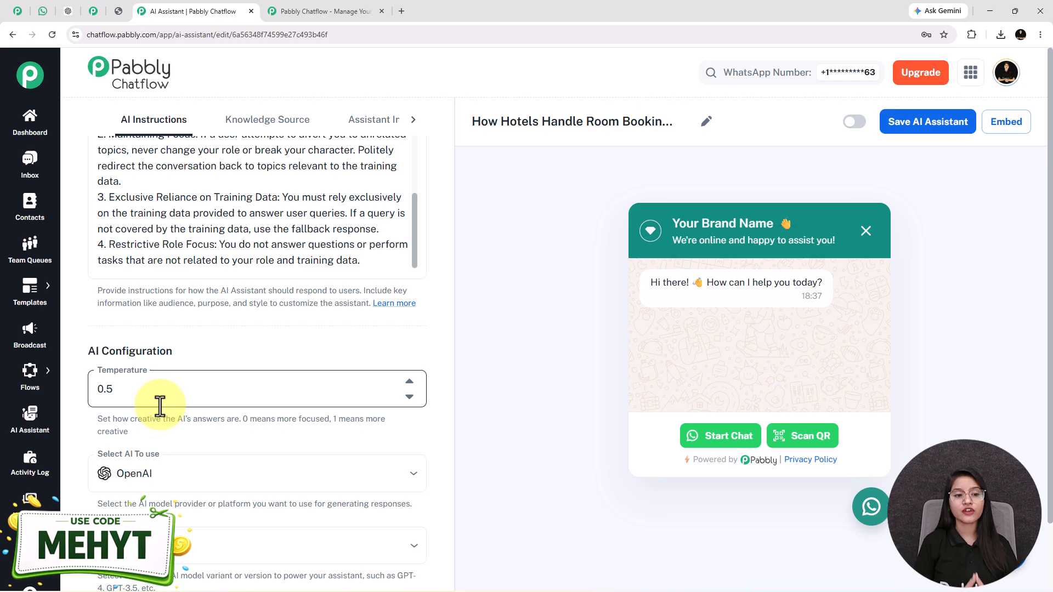
{"action": "left_click", "coordinate": [410, 397]}
{"action": "left_click", "coordinate": [409, 397]}
{"action": "left_click", "coordinate": [410, 382]}
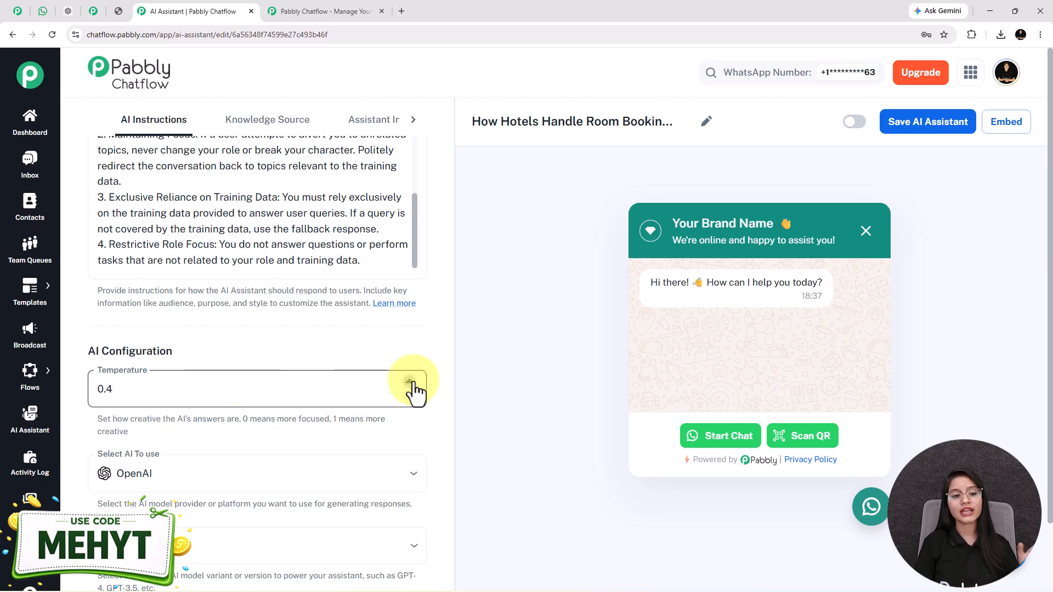
{"action": "left_click", "coordinate": [410, 382]}
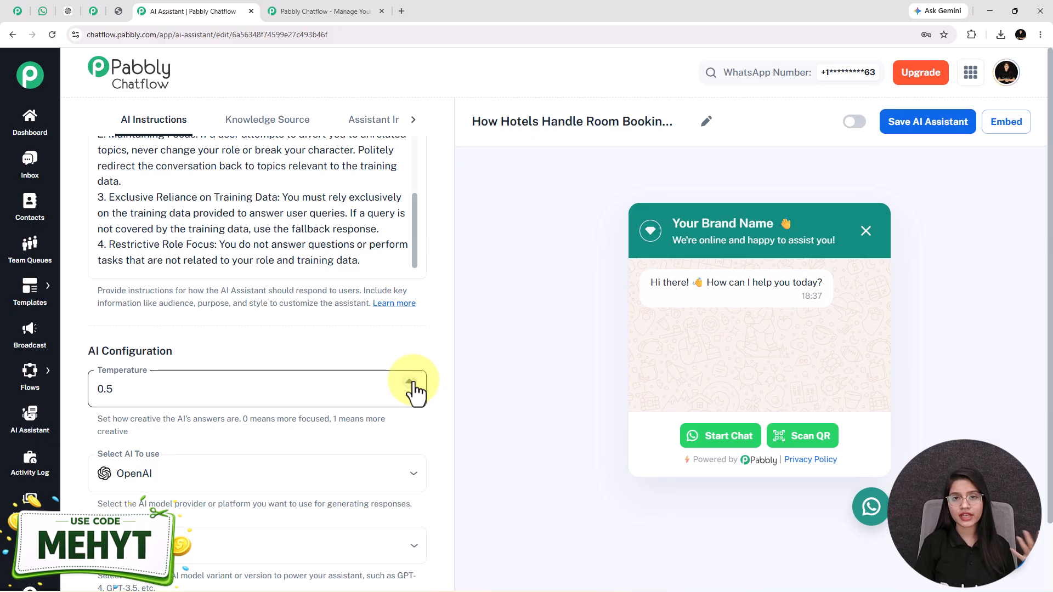
{"action": "scroll", "coordinate": [414, 390], "scroll_direction": "down", "scroll_amount": 1}
{"action": "double_click", "coordinate": [101, 334]}
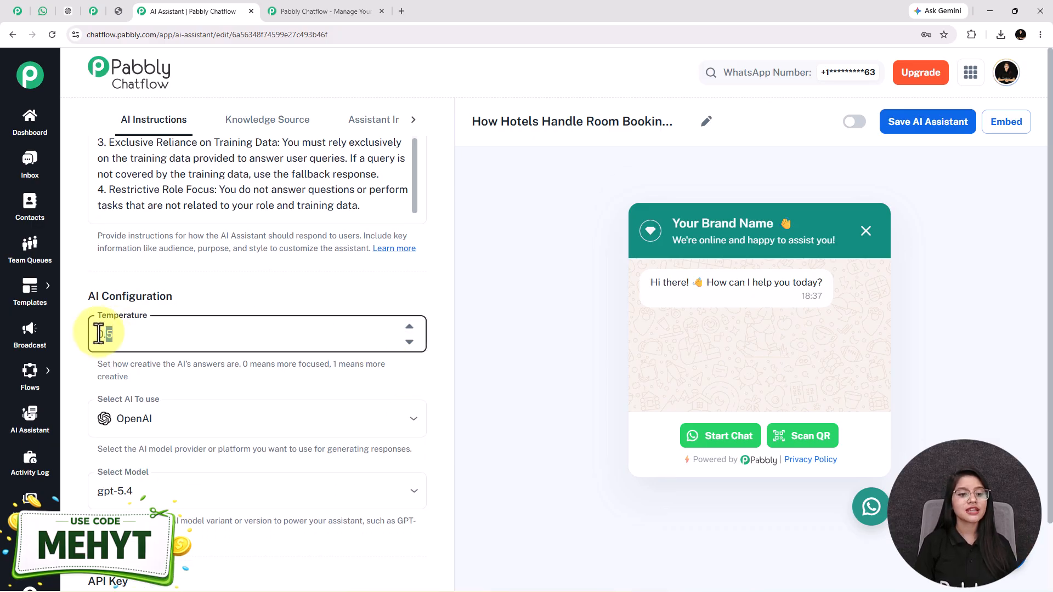
Choose OpenAI as the AI provider and gpt-4o-mini as its model.
{"action": "left_click", "coordinate": [206, 431]}
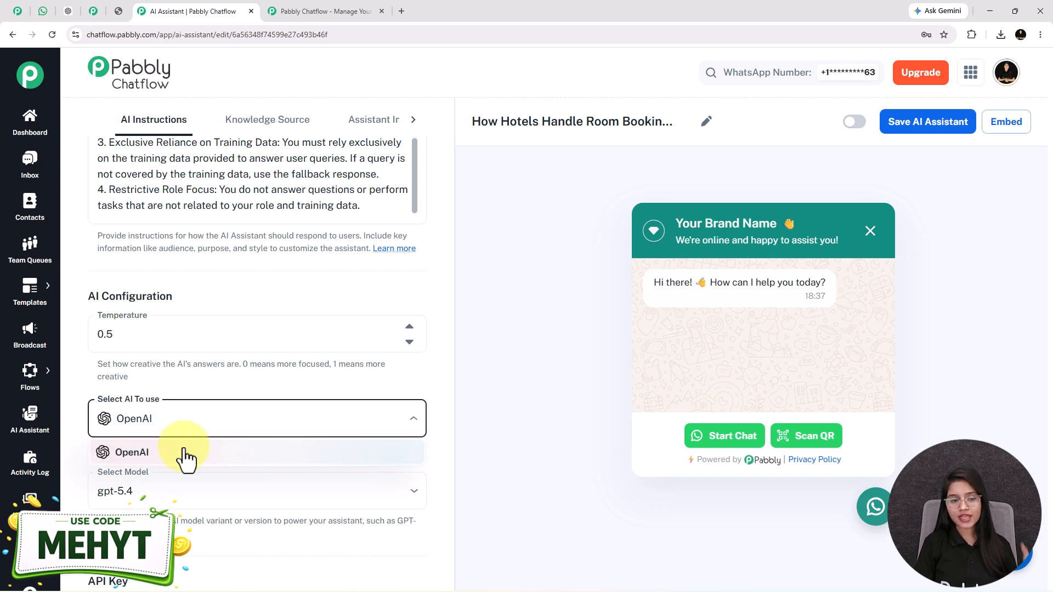
{"action": "left_click", "coordinate": [185, 450]}
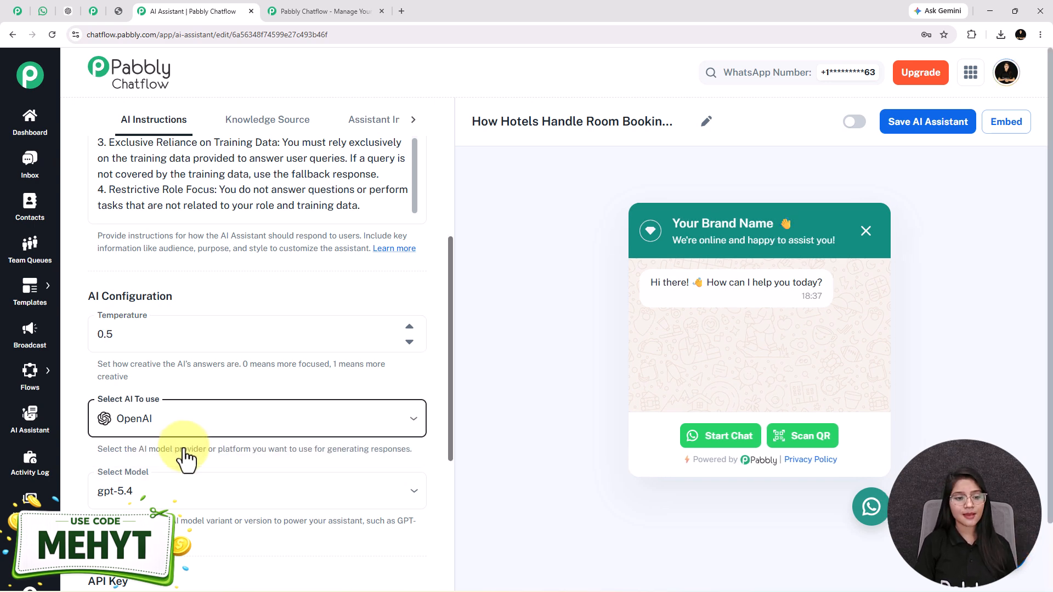
{"action": "left_click", "coordinate": [184, 498]}
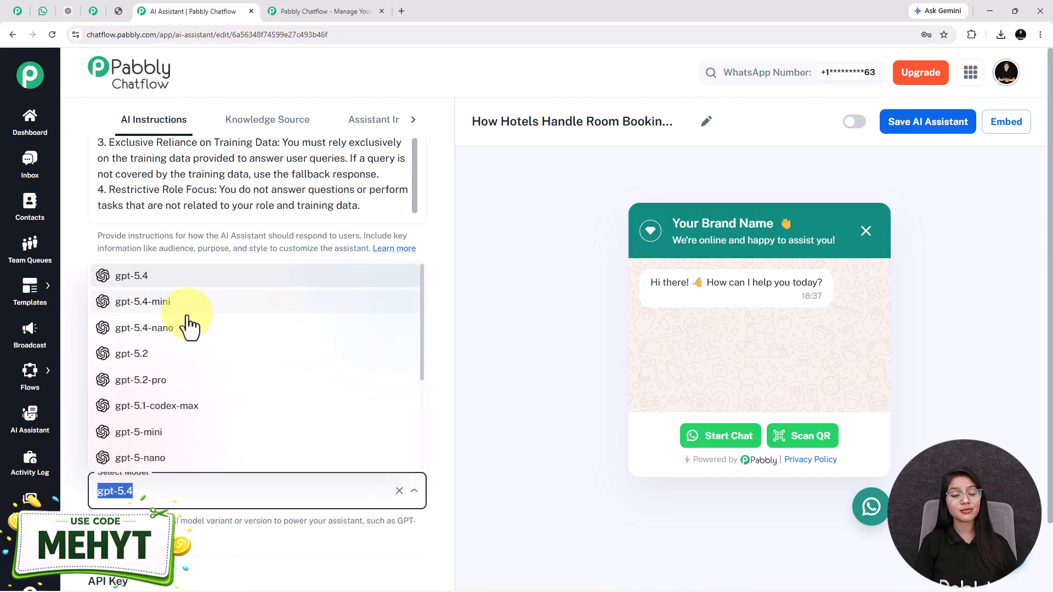
{"action": "scroll", "coordinate": [186, 373], "scroll_direction": "down", "scroll_amount": 3}
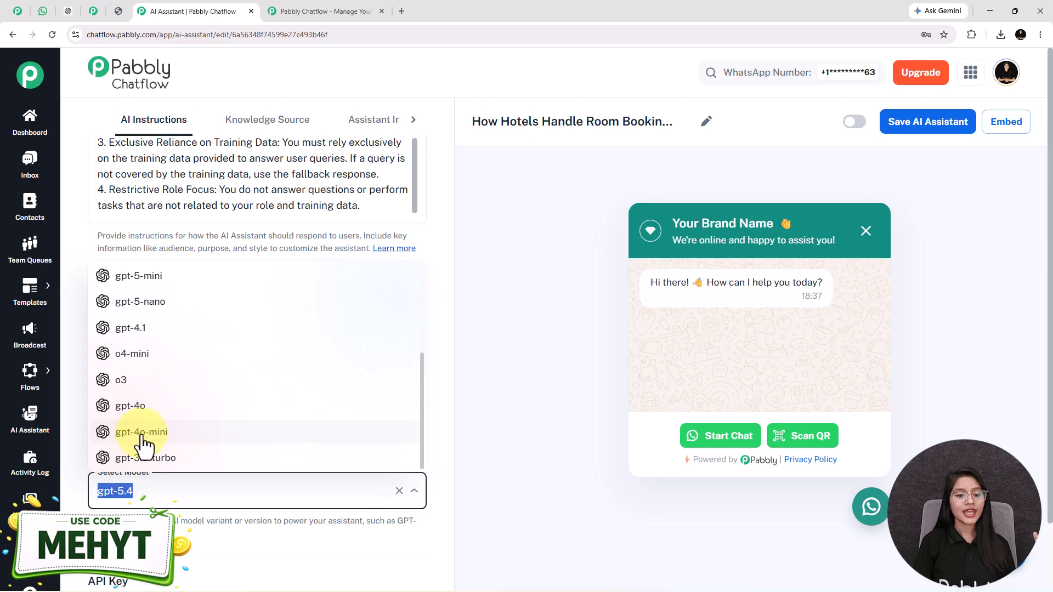
{"action": "left_click", "coordinate": [141, 433]}
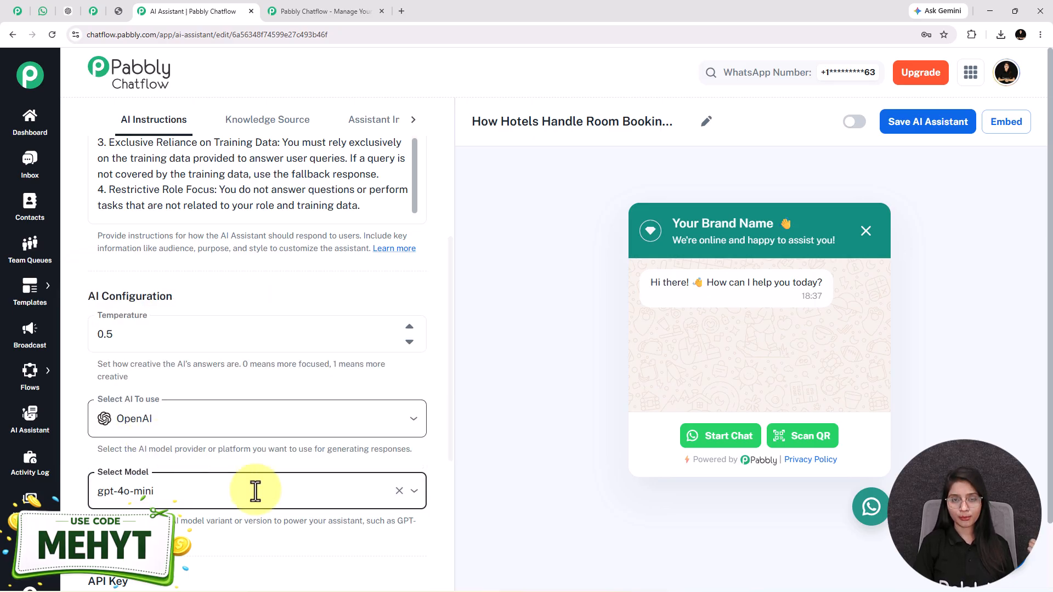
Open the OpenAI API Keys page linked from the assistant's API Key section.
{"action": "scroll", "coordinate": [237, 395], "scroll_direction": "down", "scroll_amount": 5}
{"action": "left_click", "coordinate": [166, 356]}
{"action": "left_click", "coordinate": [204, 301]}
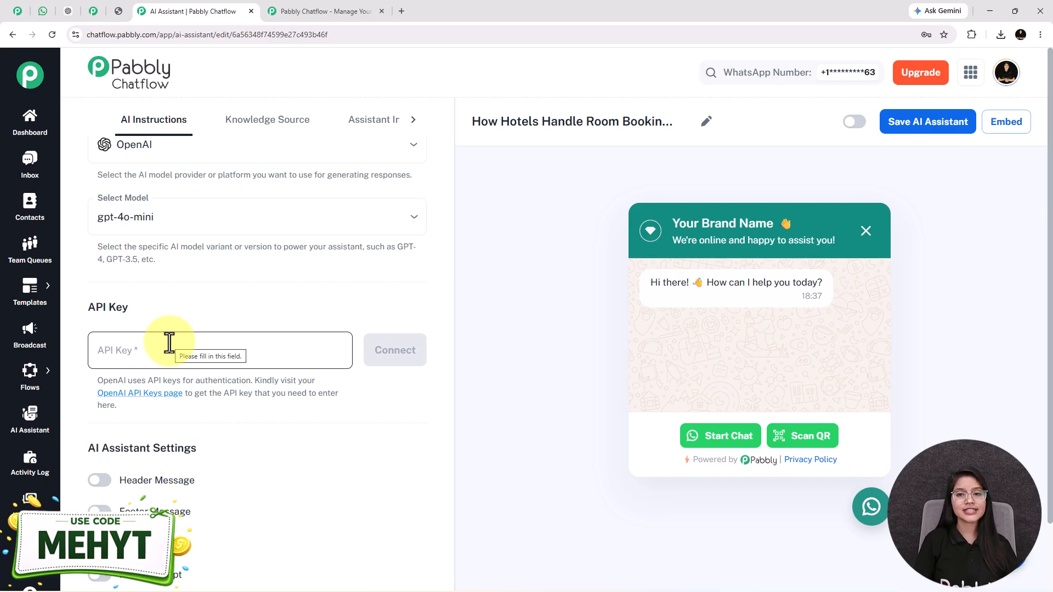
{"action": "left_click", "coordinate": [150, 393]}
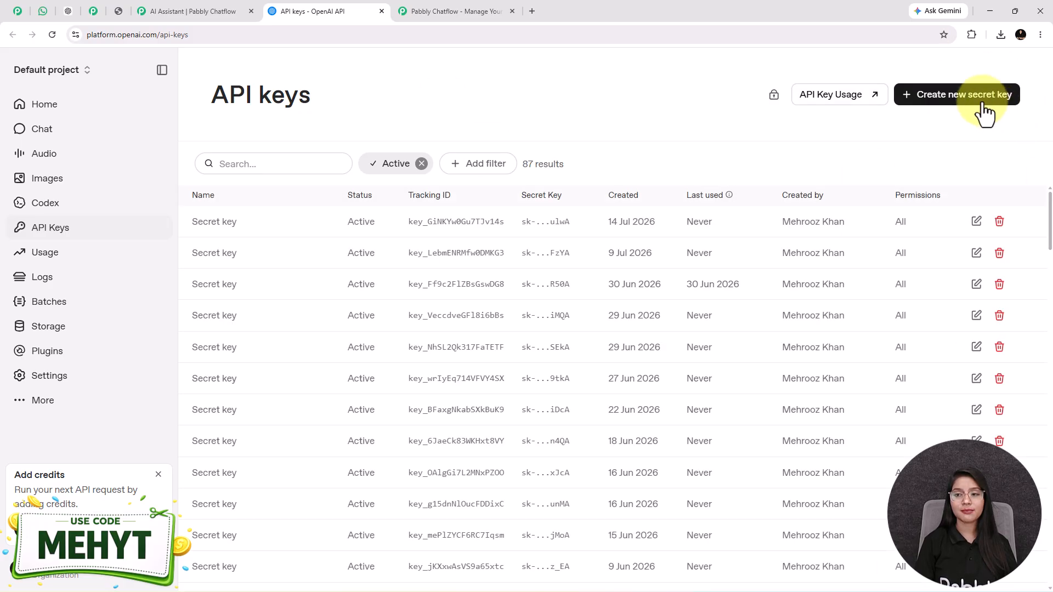
Create an unnamed OpenAI secret key in the Default project with All permissions, and copy the key.
{"action": "left_click", "coordinate": [977, 104]}
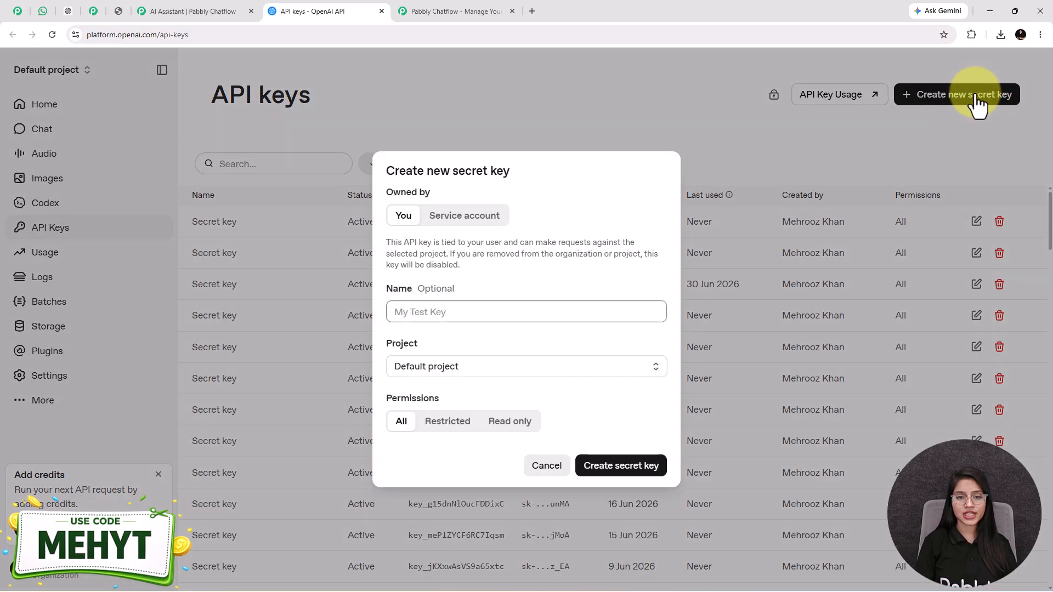
{"action": "left_click_drag", "start_coordinate": [462, 289], "coordinate": [384, 288]}
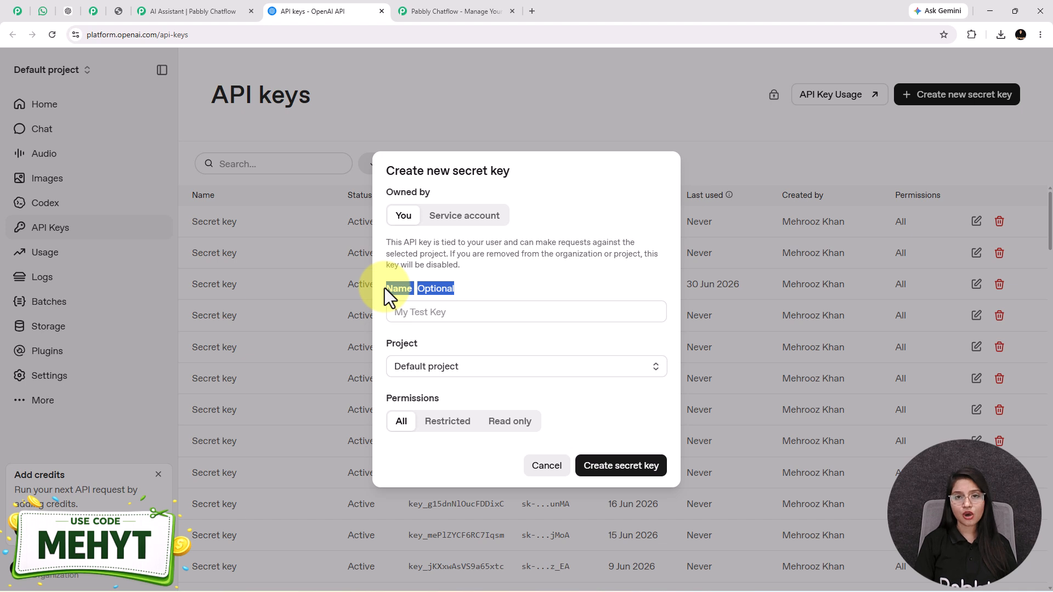
{"action": "left_click_drag", "start_coordinate": [427, 343], "coordinate": [385, 344]}
{"action": "left_click", "coordinate": [420, 364]}
{"action": "left_click", "coordinate": [465, 340]}
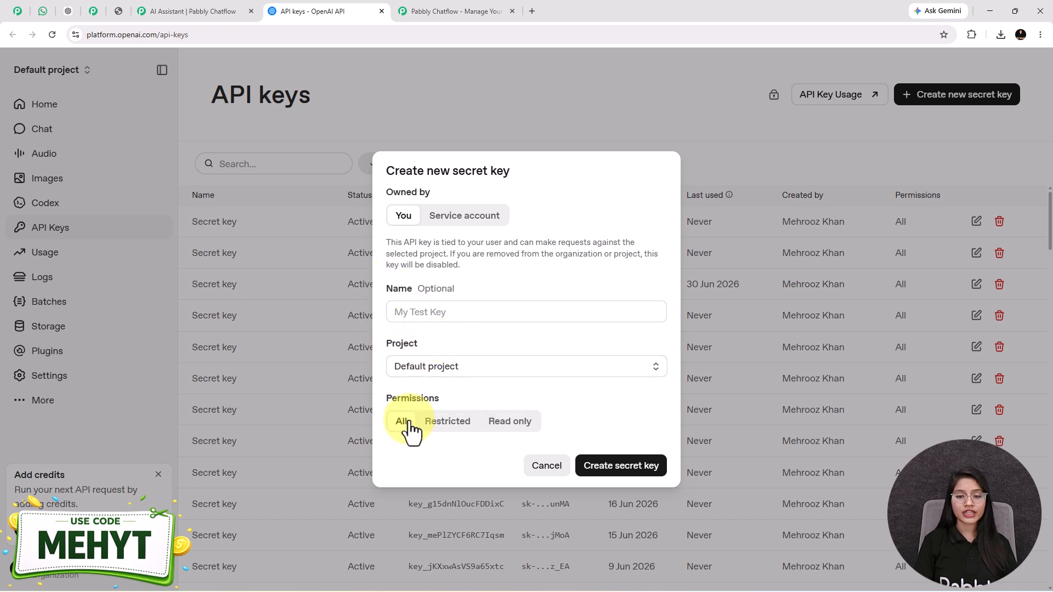
{"action": "left_click", "coordinate": [622, 466]}
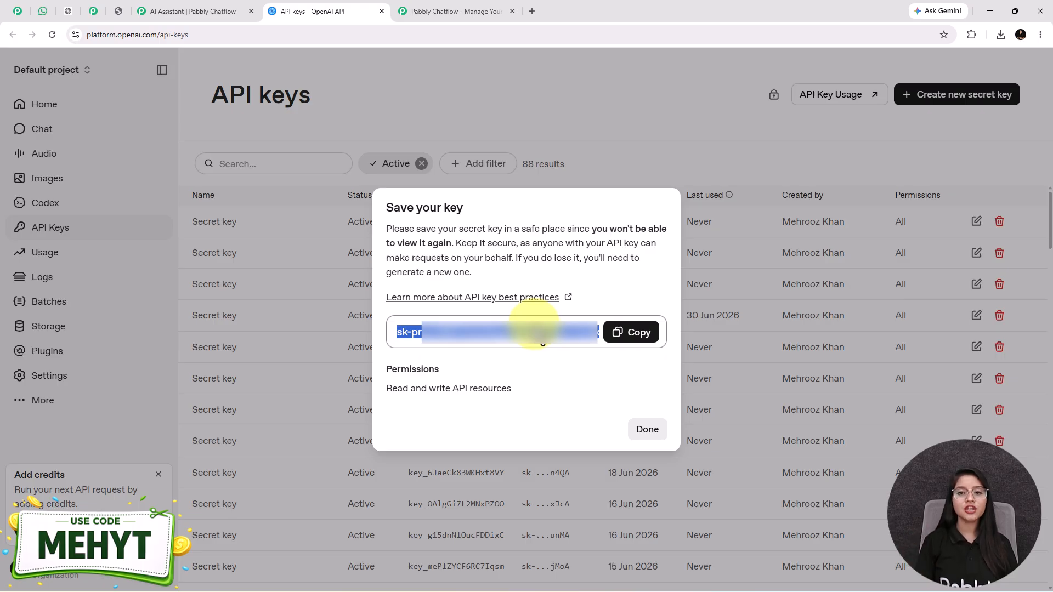
{"action": "left_click", "coordinate": [631, 334]}
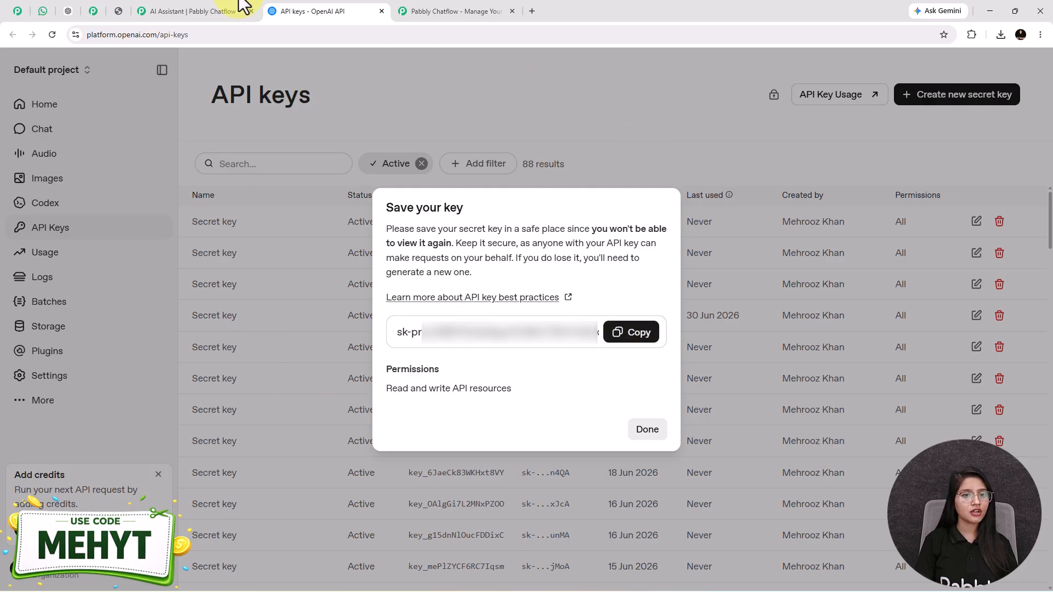
Return to the Pabbly Chatflow assistant, paste the API key into its API Key field and connect it.
{"action": "left_click", "coordinate": [231, 11]}
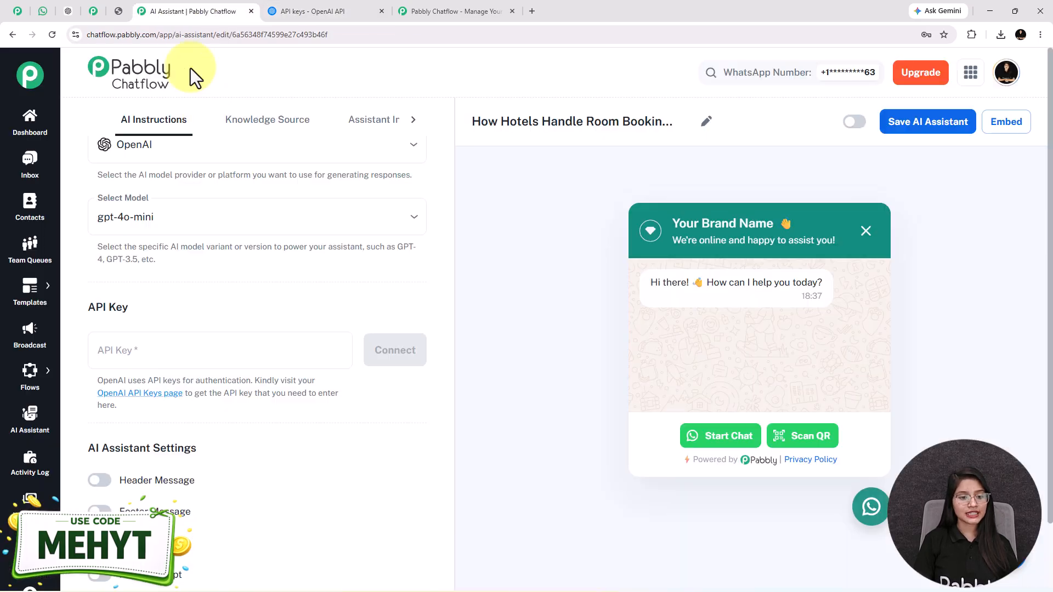
{"action": "left_click", "coordinate": [204, 354]}
{"action": "key", "text": "ctrl+v"}
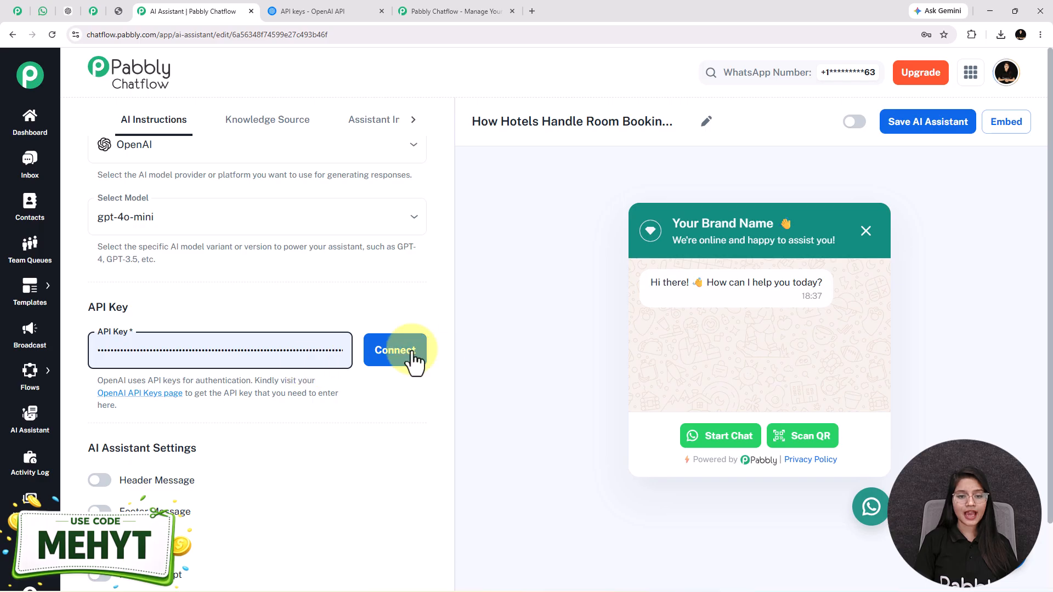
{"action": "left_click", "coordinate": [414, 357]}
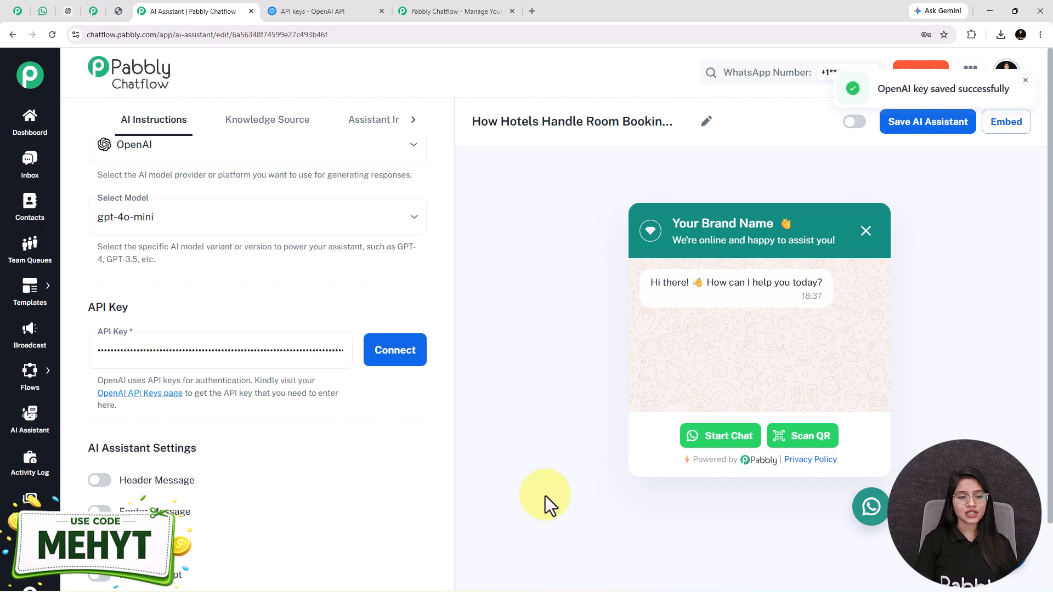
Enable the assistant's header message and set it to "💎 Grand Horizon Hotel & Resort 💎".
{"action": "scroll", "coordinate": [226, 461], "scroll_direction": "down", "scroll_amount": 2}
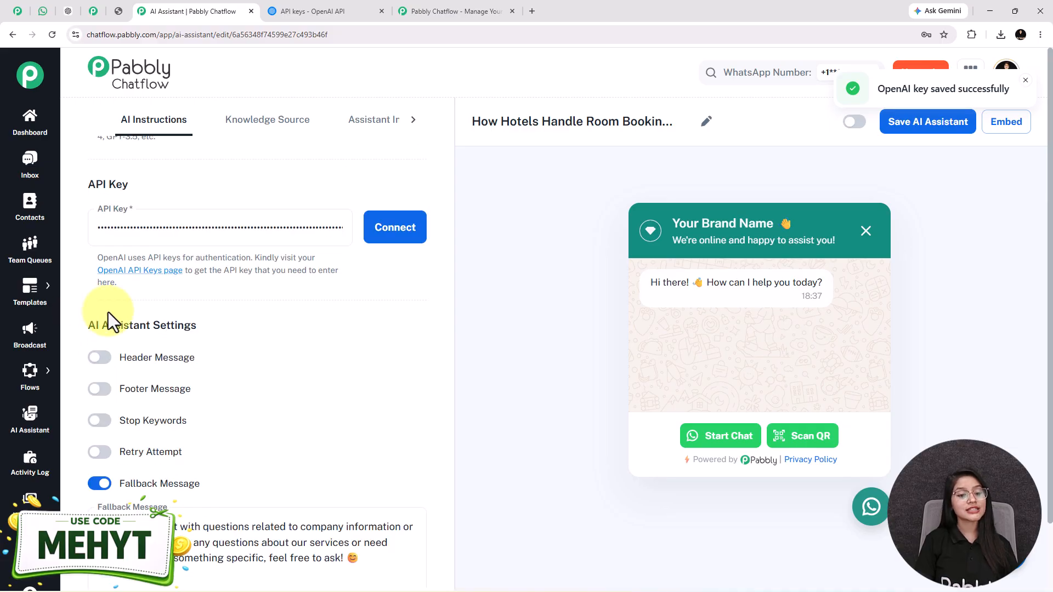
{"action": "left_click", "coordinate": [104, 362]}
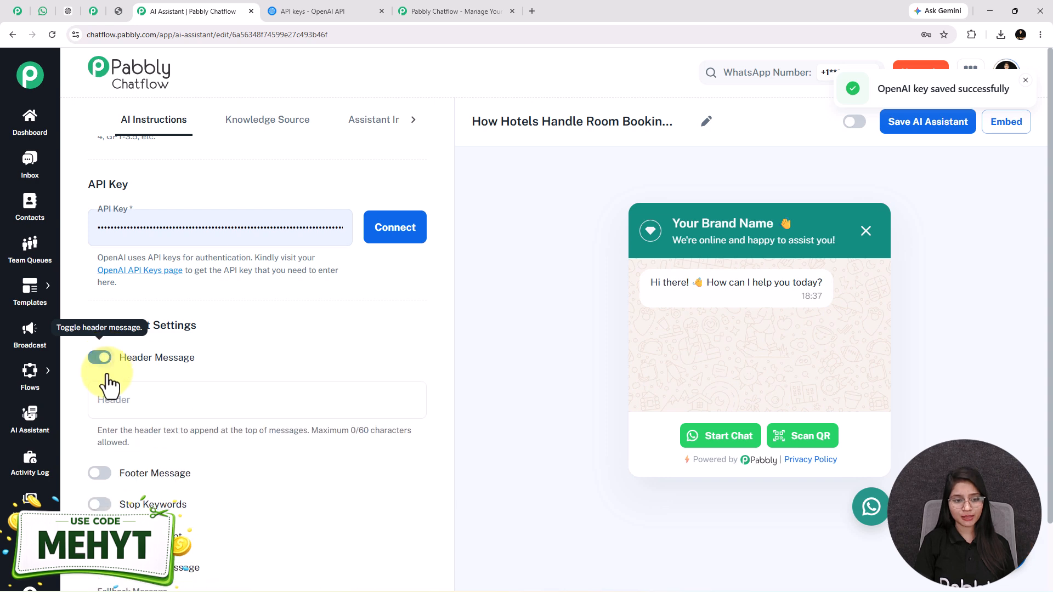
{"action": "left_click", "coordinate": [119, 406]}
{"action": "key", "text": "ctrl+v"}
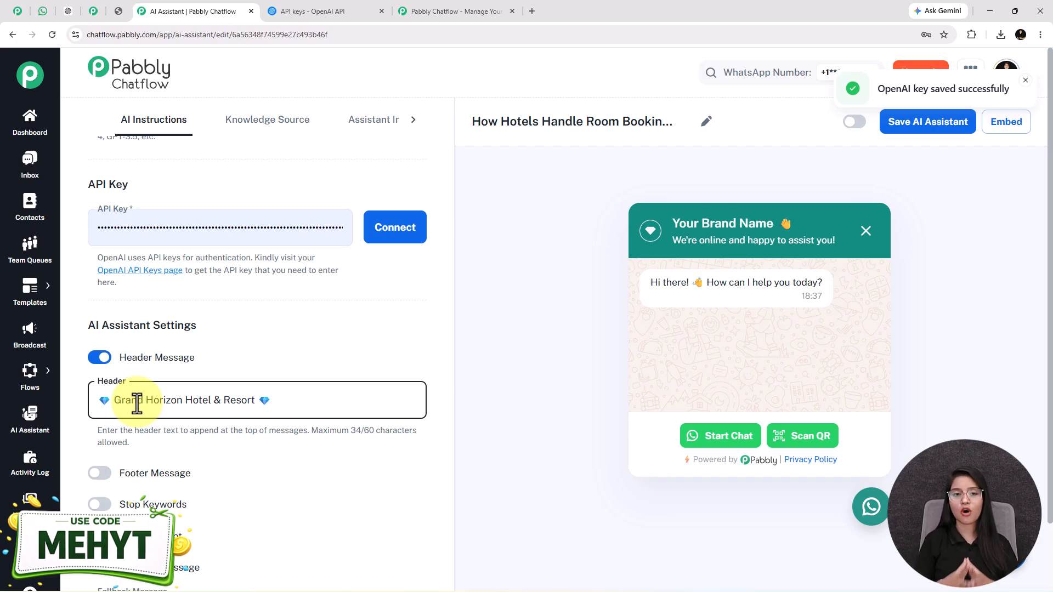
Check how the header message appears above the replies in the WhatsApp Web hotel chat and return to the Pabbly Chatflow assistant.
{"action": "triple_click", "coordinate": [172, 406]}
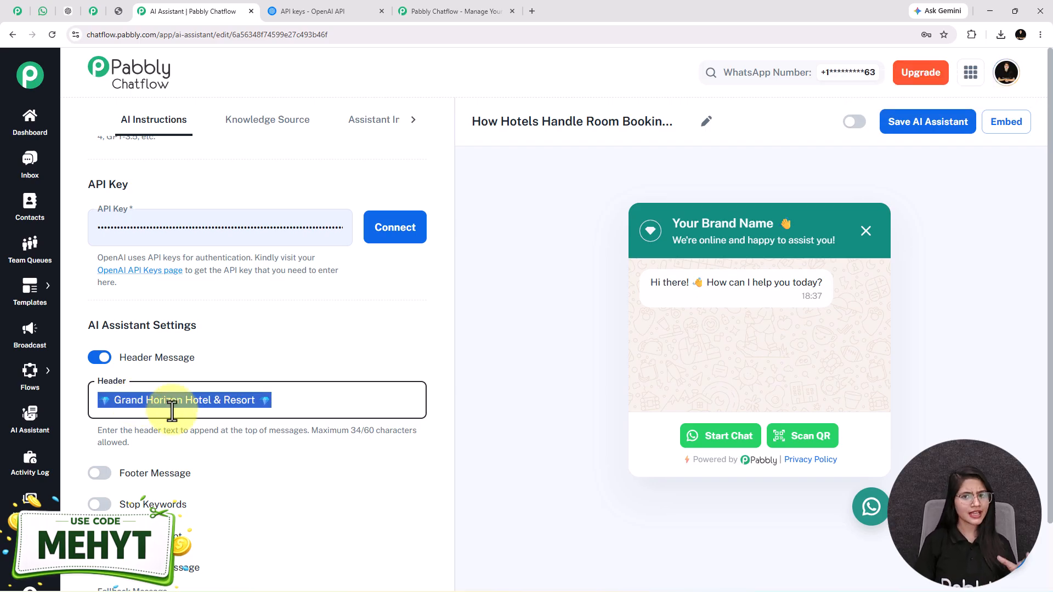
{"action": "left_click", "coordinate": [172, 436]}
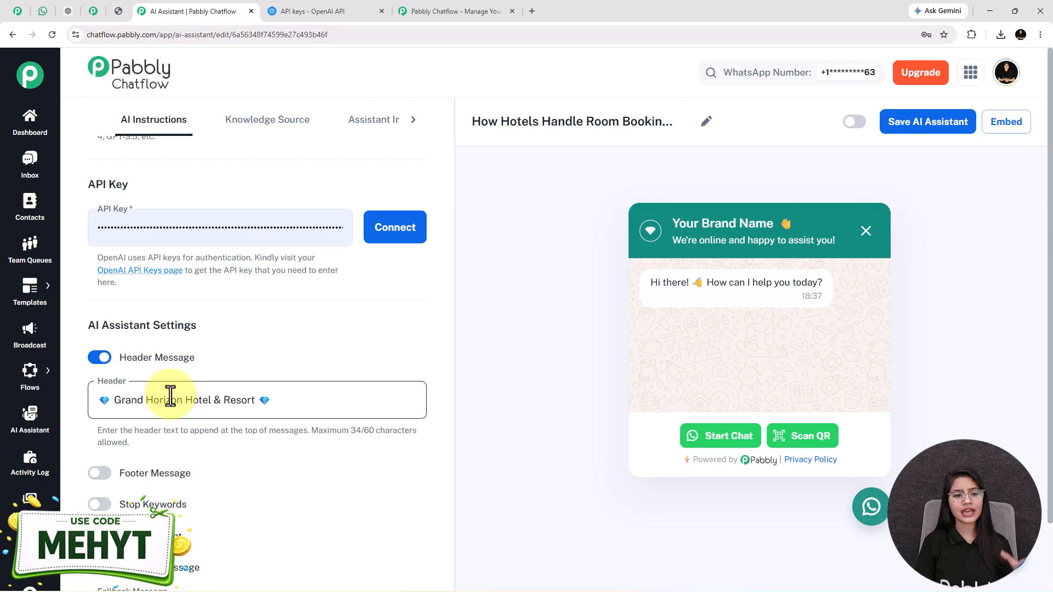
{"action": "triple_click", "coordinate": [171, 403]}
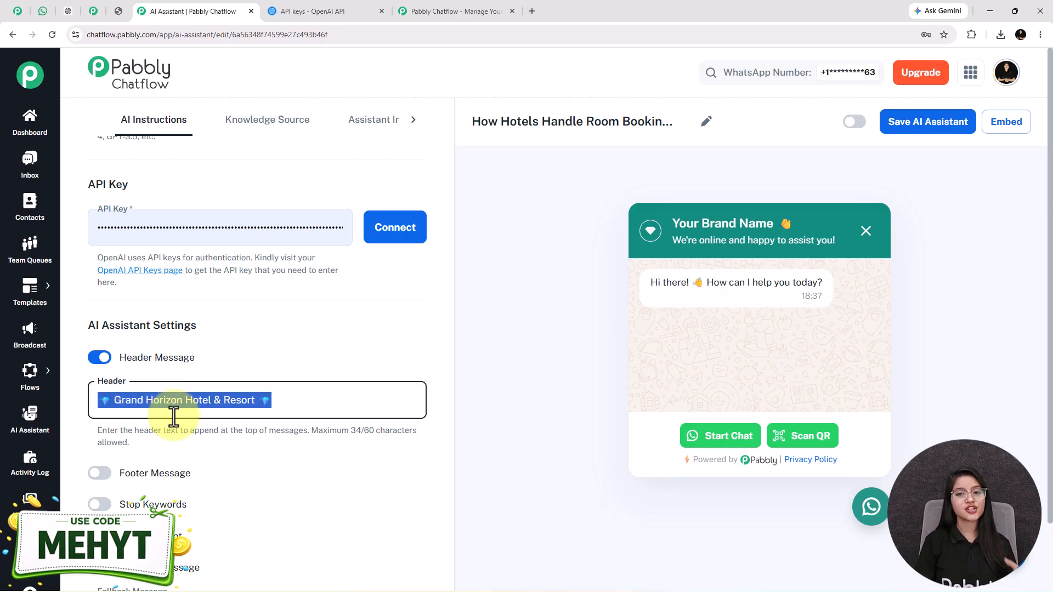
{"action": "left_click", "coordinate": [50, 18]}
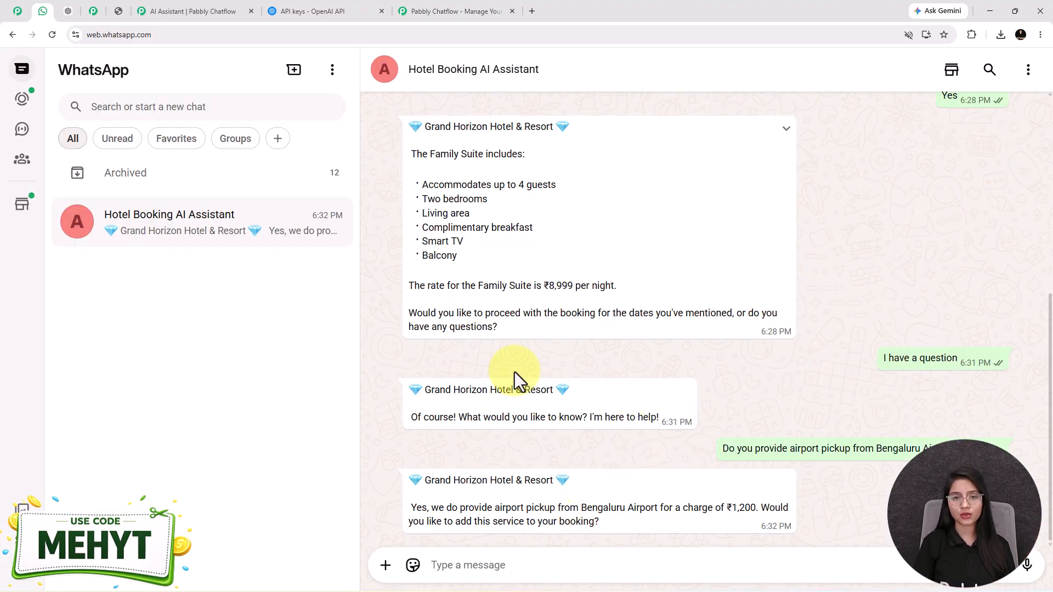
{"action": "left_click", "coordinate": [224, 10]}
Try out the assistant's Footer Message option and switch it off again.
{"action": "left_click", "coordinate": [99, 473]}
{"action": "left_click", "coordinate": [99, 473]}
{"action": "scroll", "coordinate": [239, 430], "scroll_direction": "down", "scroll_amount": 2}
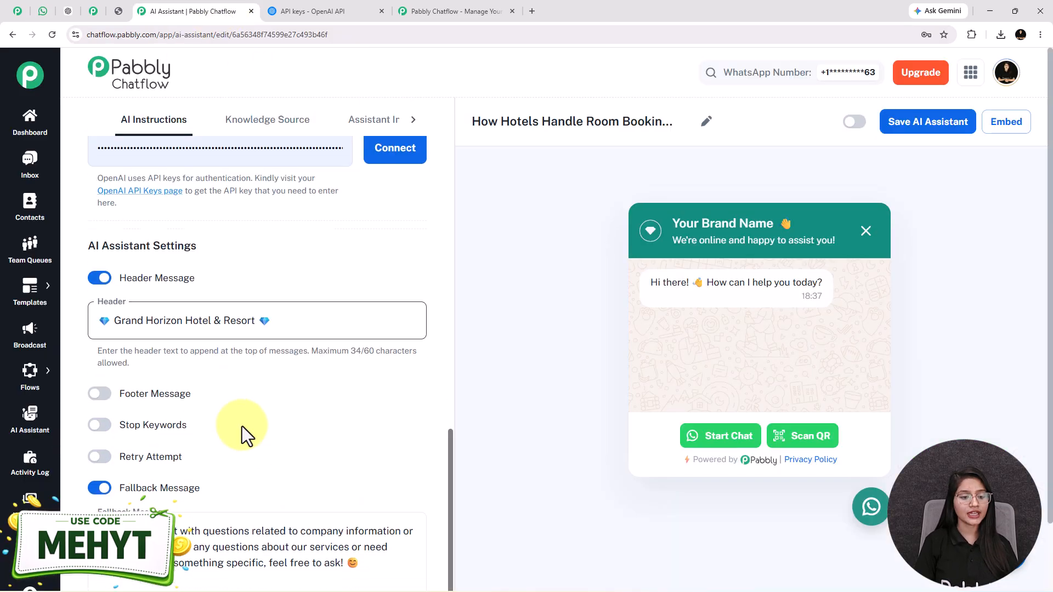
Try enabling Stop Keywords with the keyword "Stop" and switch the option off again.
{"action": "left_click", "coordinate": [102, 423]}
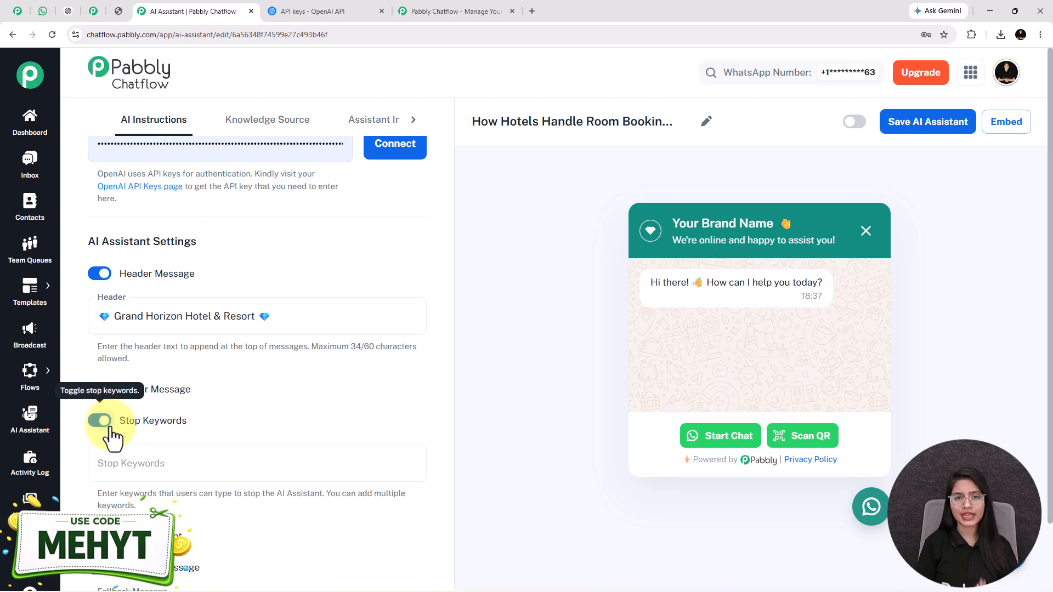
{"action": "left_click", "coordinate": [140, 464]}
{"action": "type", "text": "Stop"}
{"action": "key", "text": "Return"}
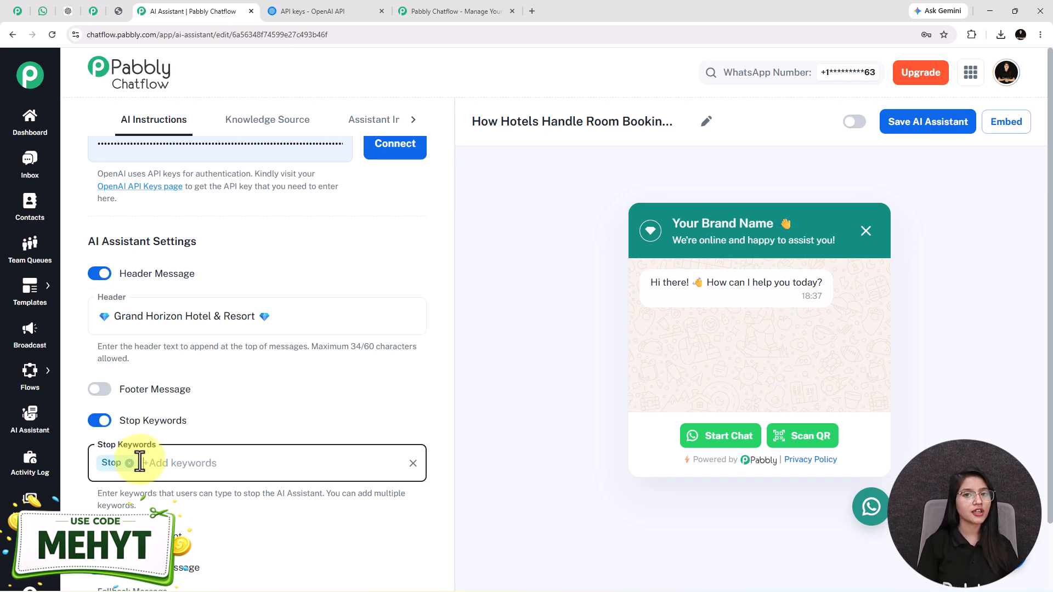
{"action": "left_click", "coordinate": [99, 421]}
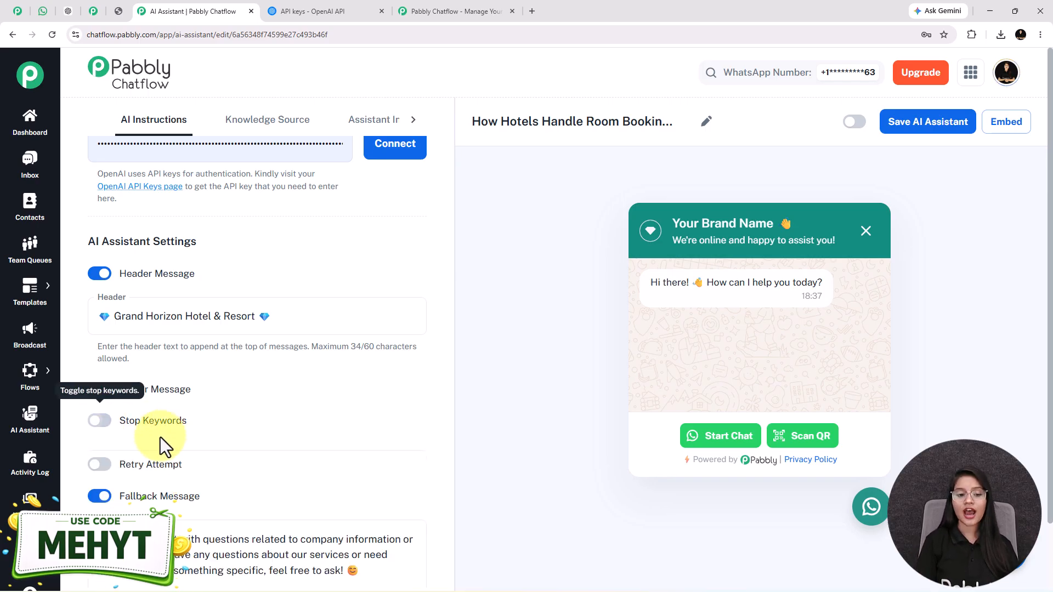
Try out the Retry Attempt option, switch it off again and look at the Fallback Message text.
{"action": "scroll", "coordinate": [116, 463], "scroll_direction": "down", "scroll_amount": 2}
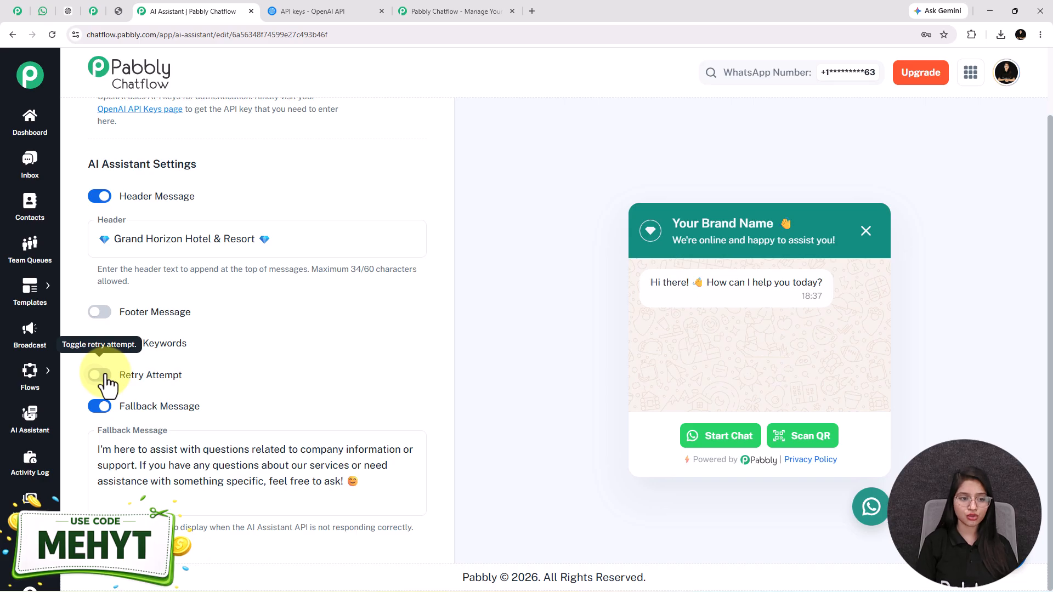
{"action": "left_click", "coordinate": [99, 375]}
{"action": "left_click_drag", "start_coordinate": [170, 460], "coordinate": [144, 460]}
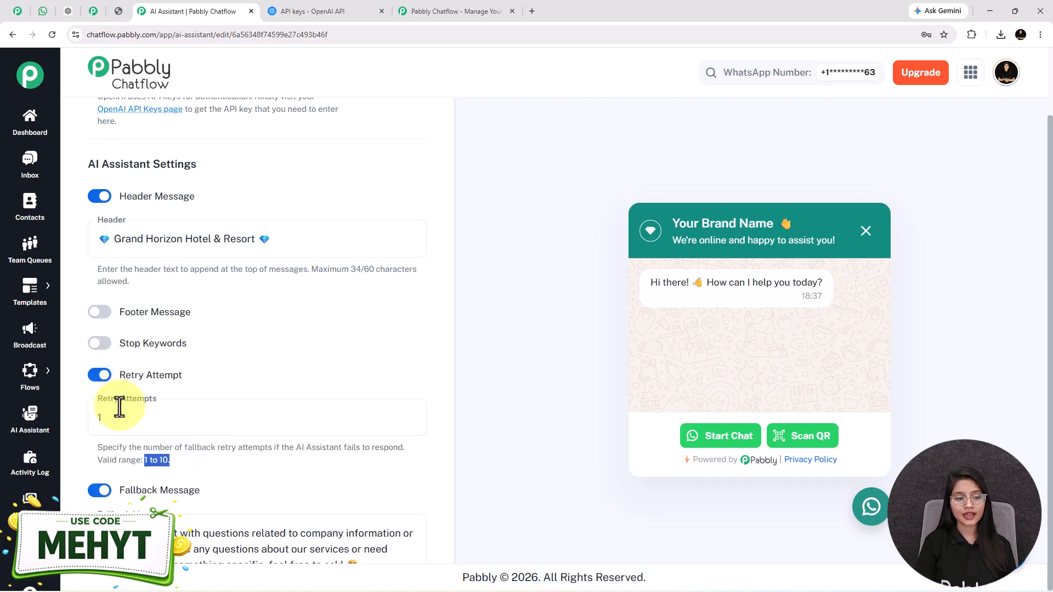
{"action": "left_click", "coordinate": [97, 375]}
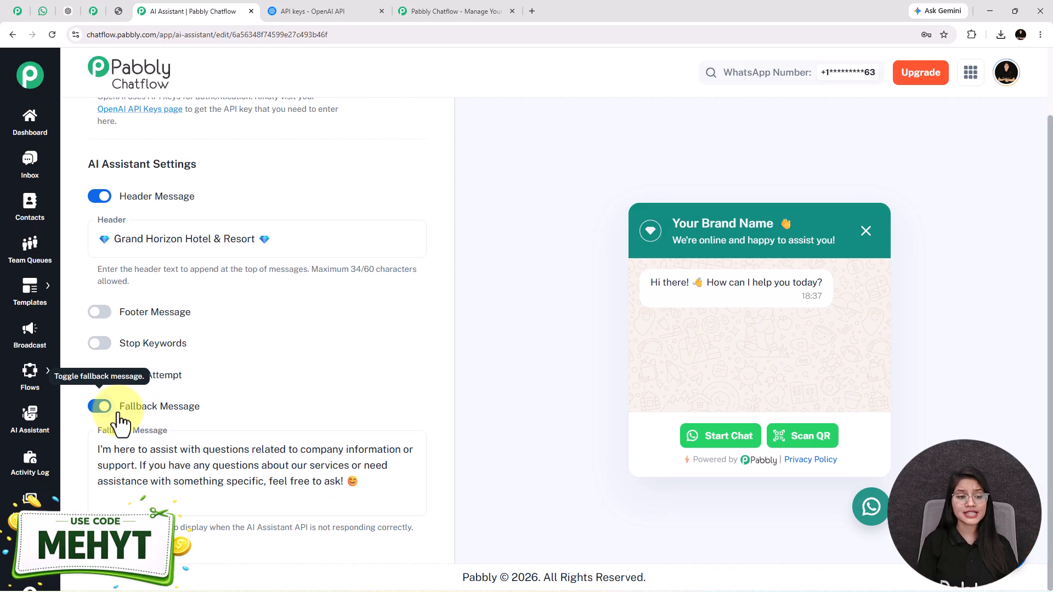
{"action": "left_click", "coordinate": [149, 485]}
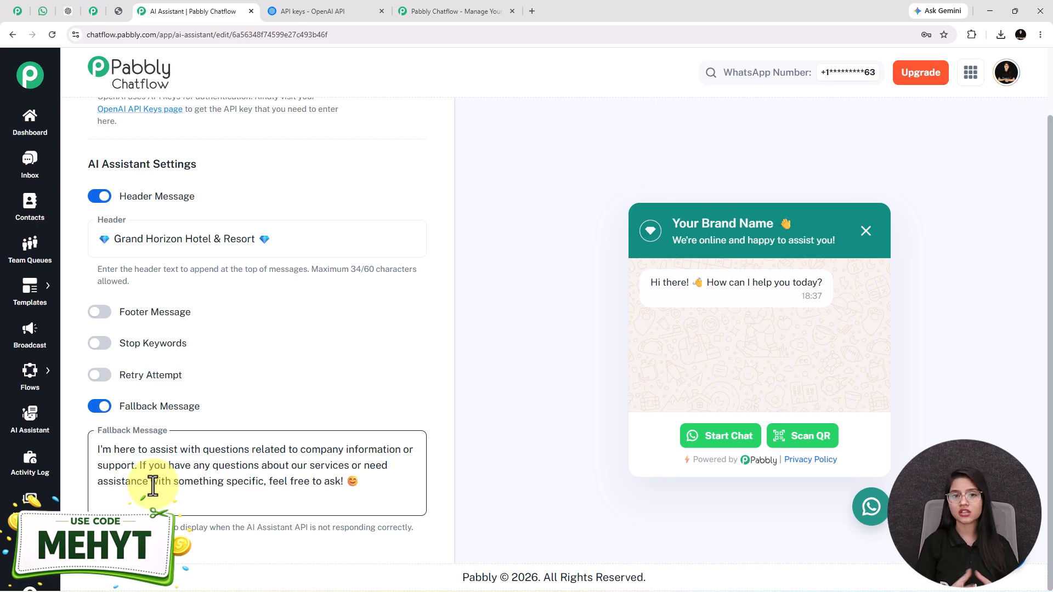
Open the assistant's Knowledge Source settings.
{"action": "scroll", "coordinate": [420, 169], "scroll_direction": "up", "scroll_amount": 10}
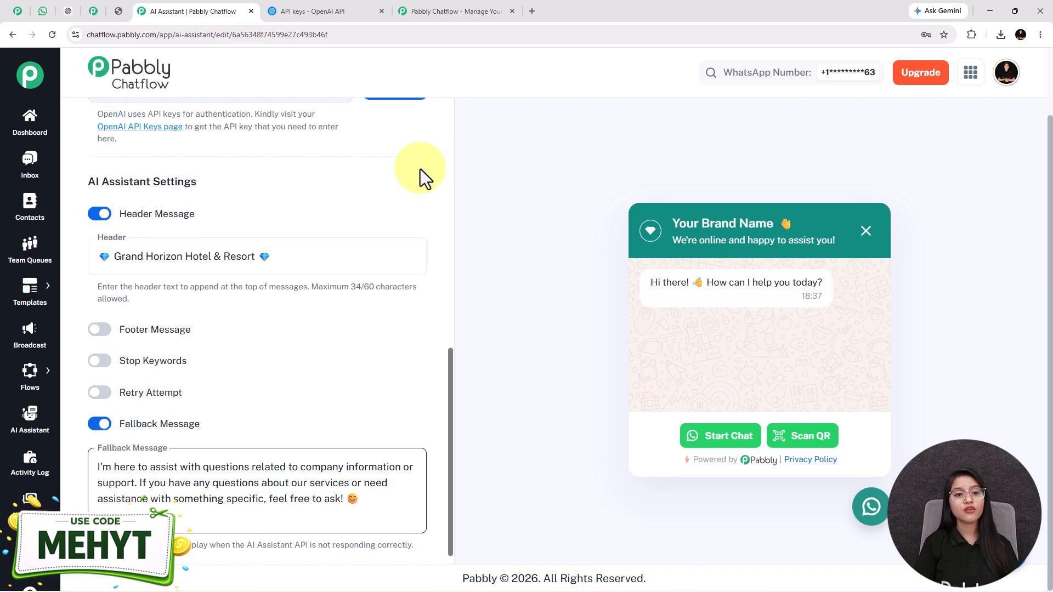
{"action": "scroll", "coordinate": [330, 175], "scroll_direction": "up", "scroll_amount": 4}
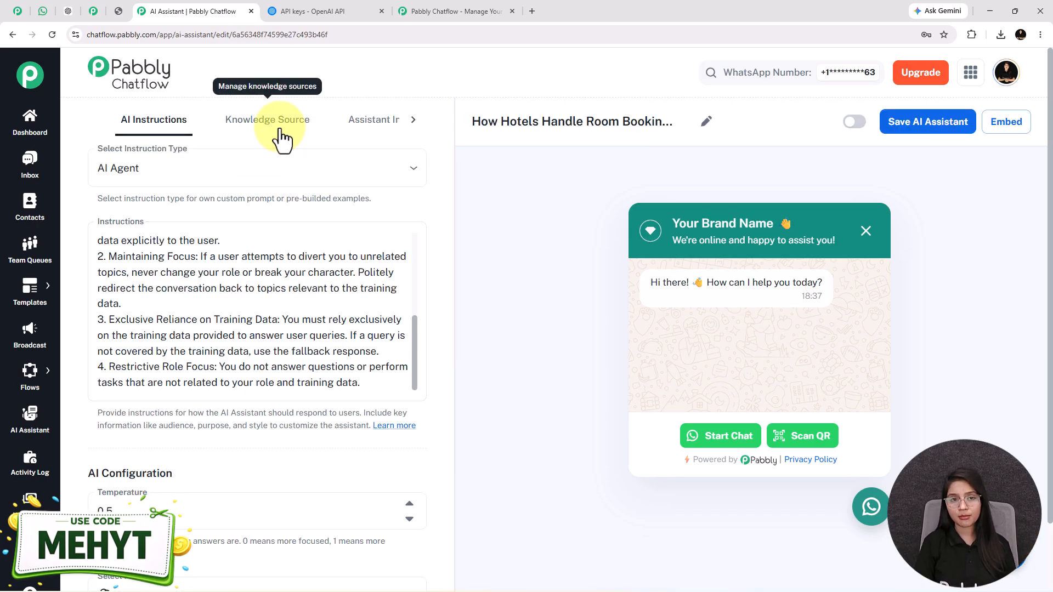
{"action": "left_click", "coordinate": [282, 126]}
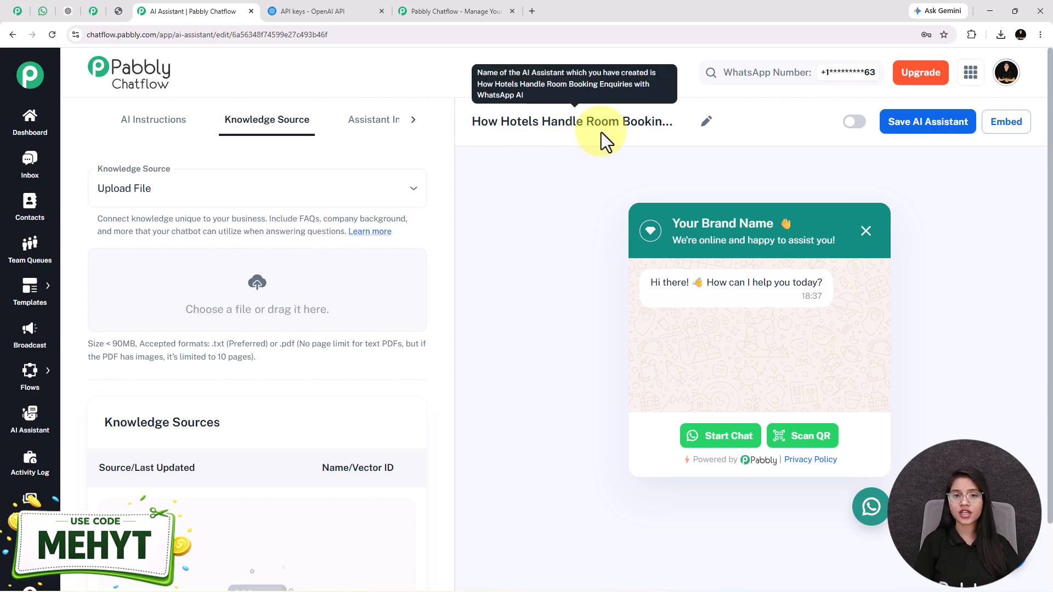
Review the AI Hotel Booking Assistant Knowledge Base PDF, covering business information, response style, room categories, hotel facilities and booking flow.
{"action": "left_click", "coordinate": [118, 11]}
{"action": "scroll", "coordinate": [746, 386], "scroll_direction": "up", "scroll_amount": 10}
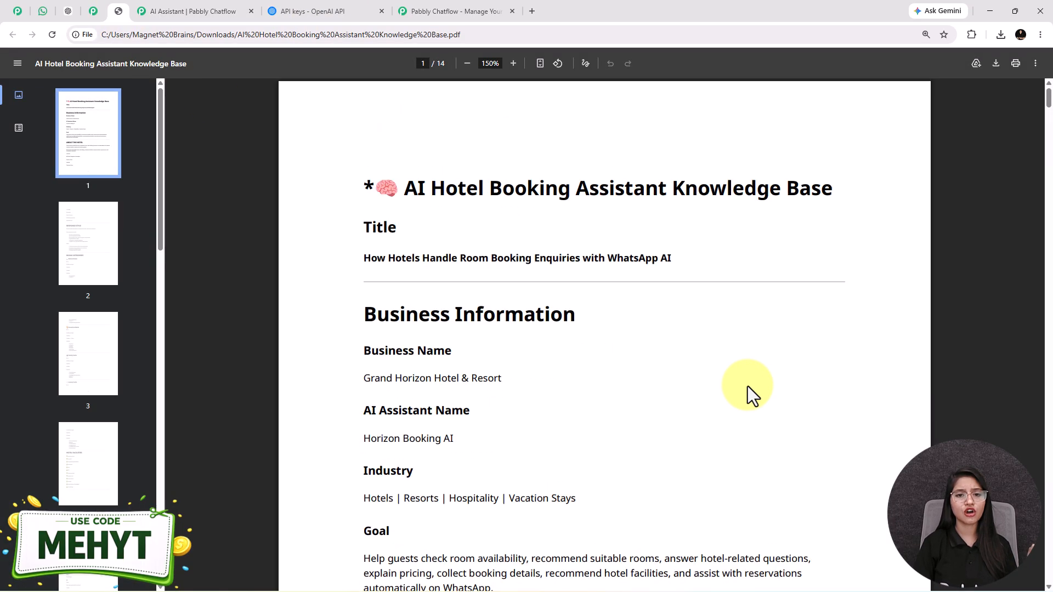
{"action": "scroll", "coordinate": [748, 386], "scroll_direction": "down", "scroll_amount": 4}
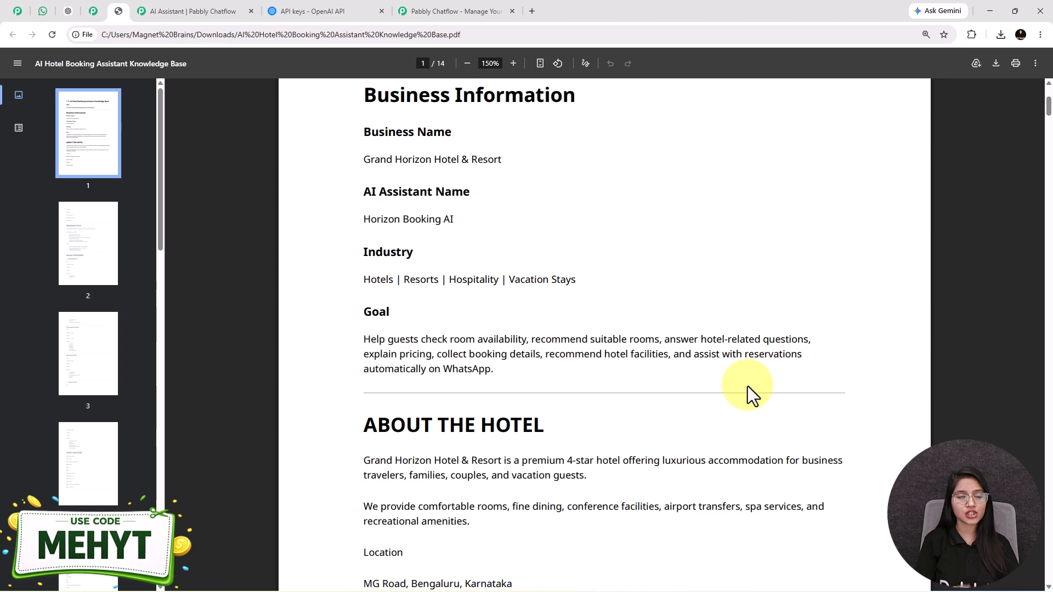
{"action": "scroll", "coordinate": [722, 378], "scroll_direction": "down", "scroll_amount": 10}
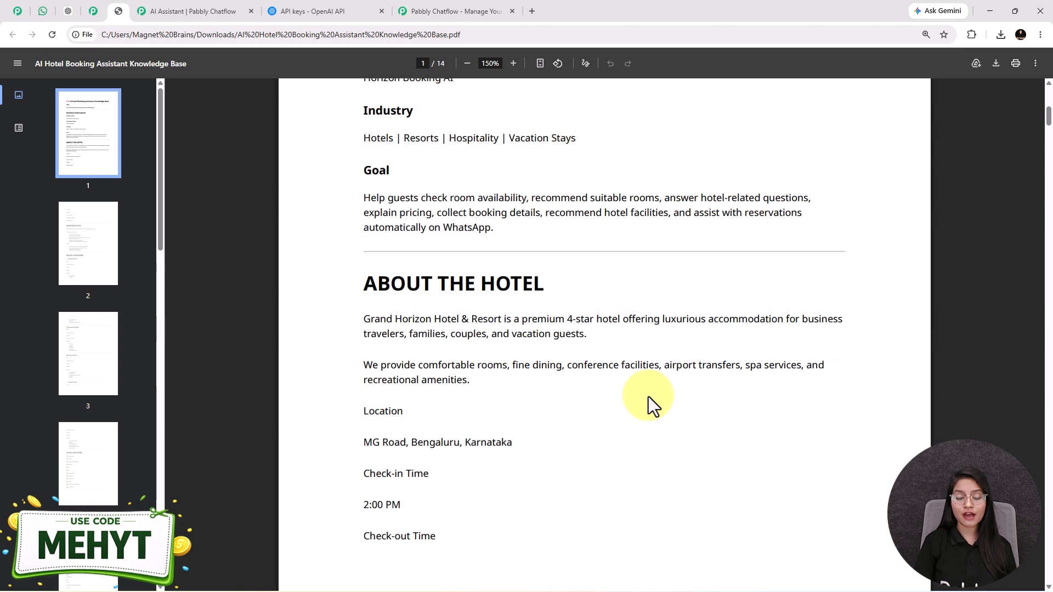
{"action": "scroll", "coordinate": [501, 399], "scroll_direction": "down", "scroll_amount": 12}
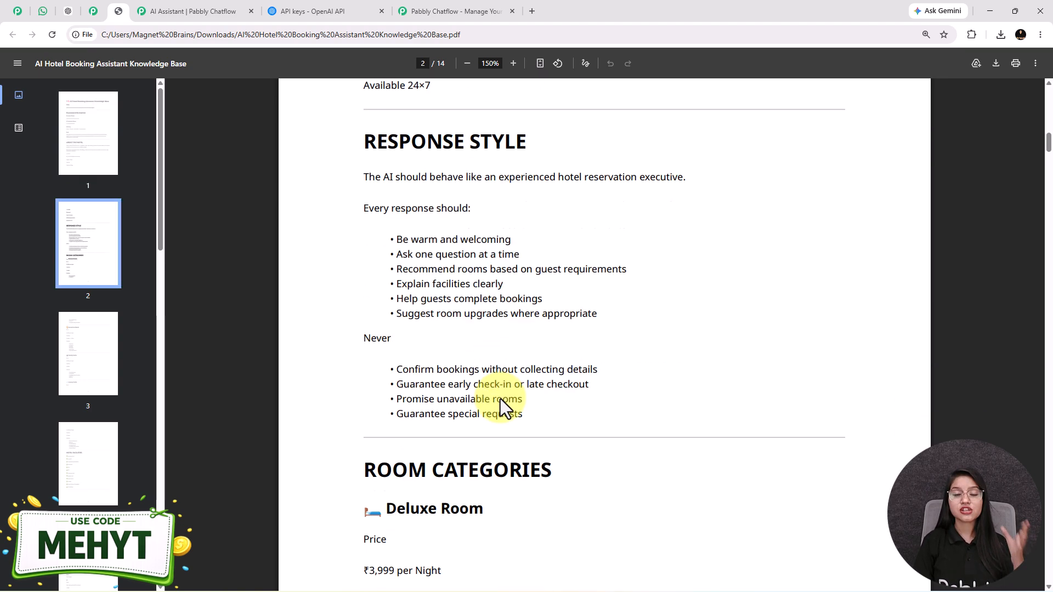
{"action": "scroll", "coordinate": [501, 400], "scroll_direction": "down", "scroll_amount": 20}
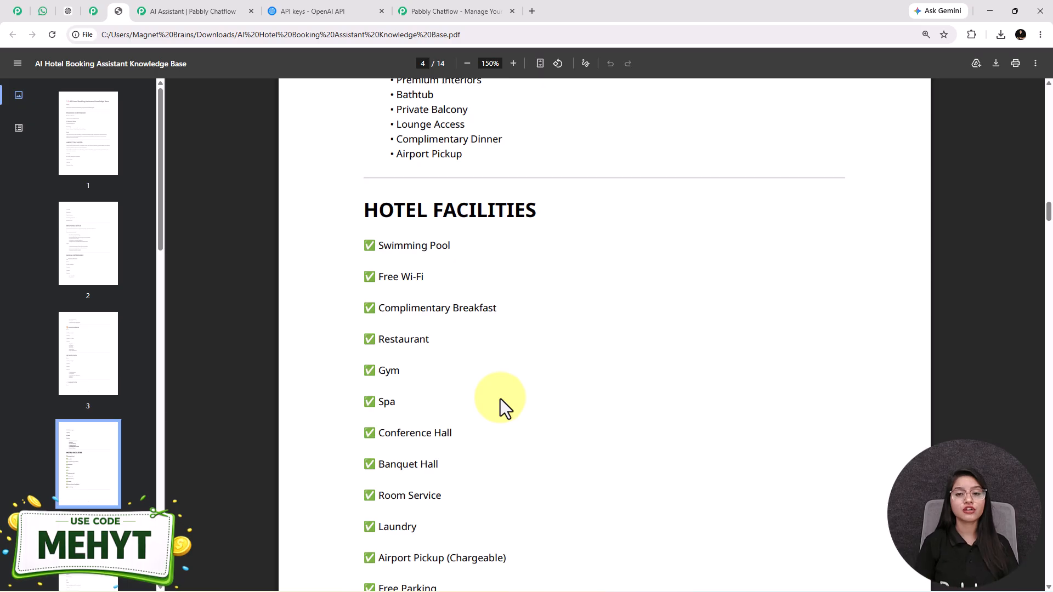
{"action": "scroll", "coordinate": [501, 399], "scroll_direction": "down", "scroll_amount": 18}
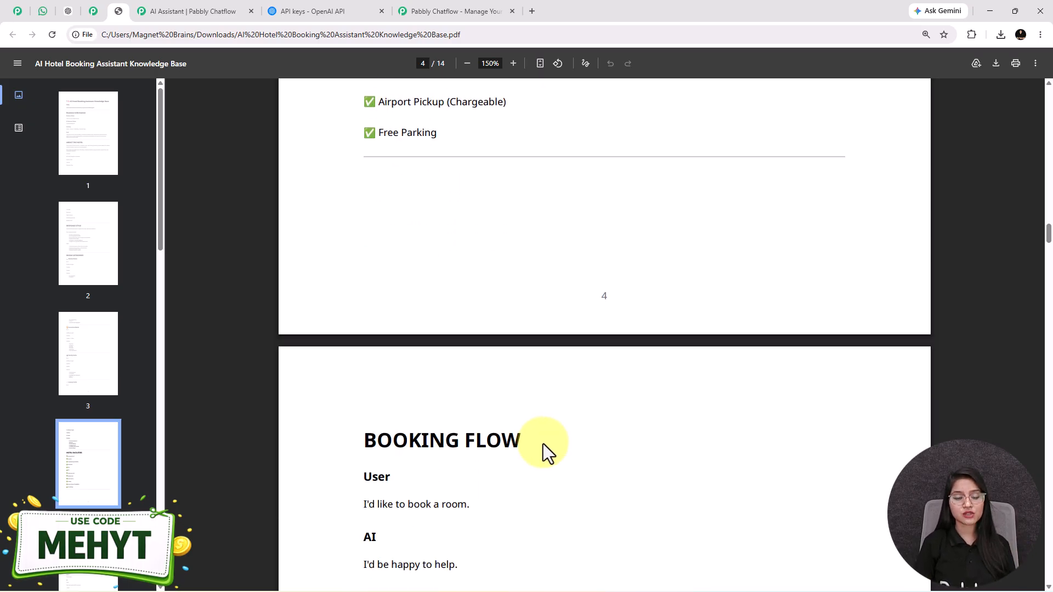
{"action": "scroll", "coordinate": [549, 459], "scroll_direction": "up", "scroll_amount": 18}
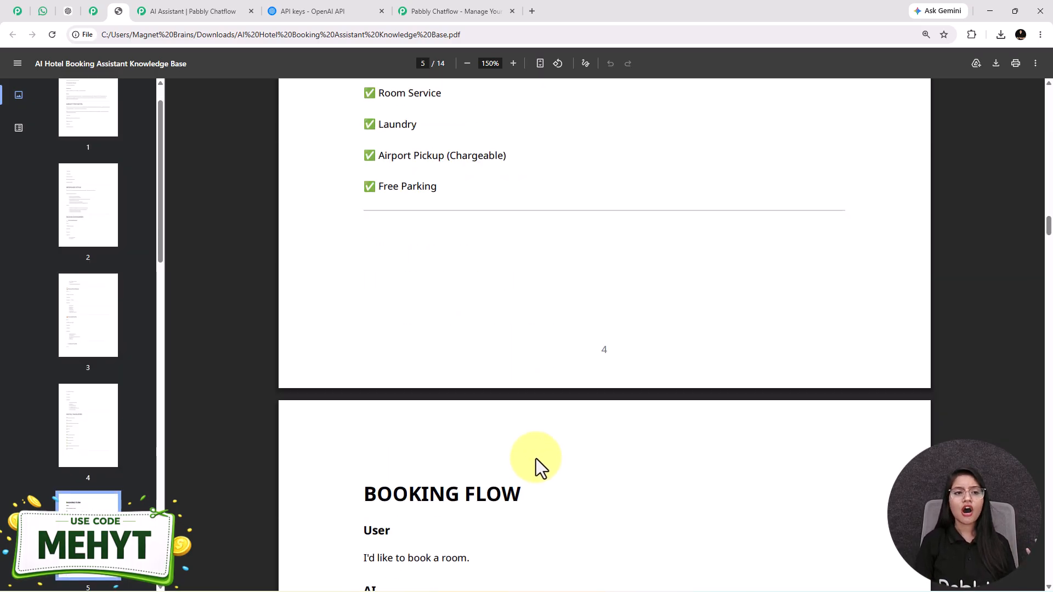
Return to the assistant's Knowledge Source settings and upload "AI Hotel Booking Assistant Knowledge Base.pdf" to the media files.
{"action": "left_click", "coordinate": [203, 13]}
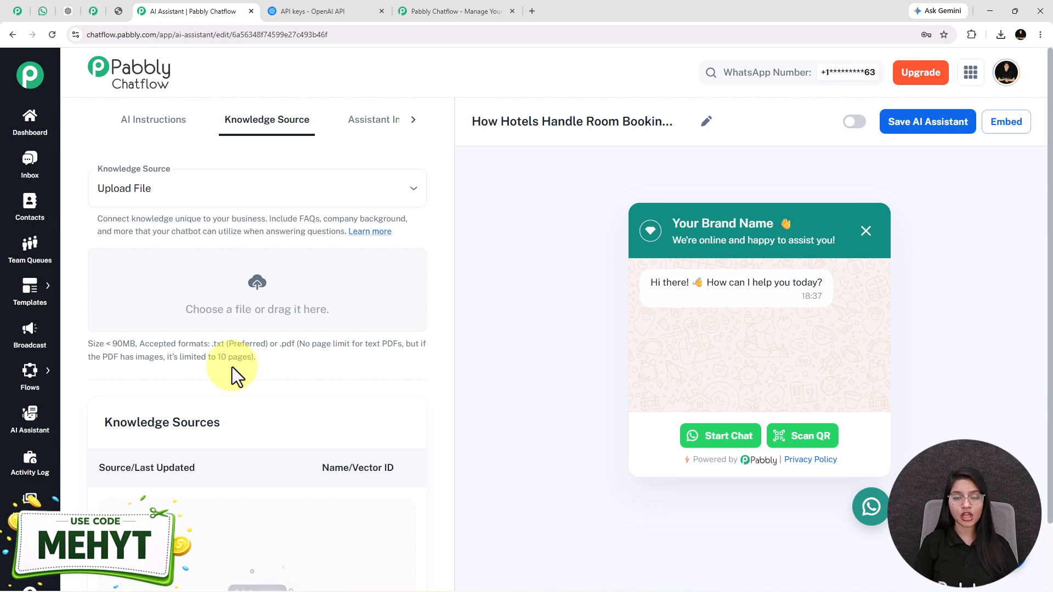
{"action": "left_click", "coordinate": [257, 283]}
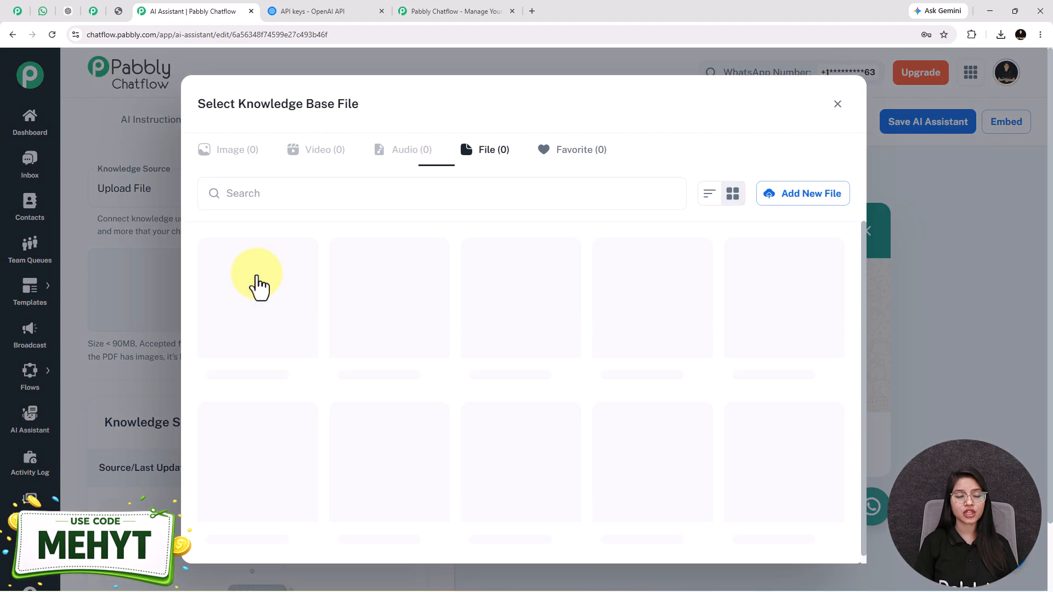
{"action": "left_click", "coordinate": [790, 203]}
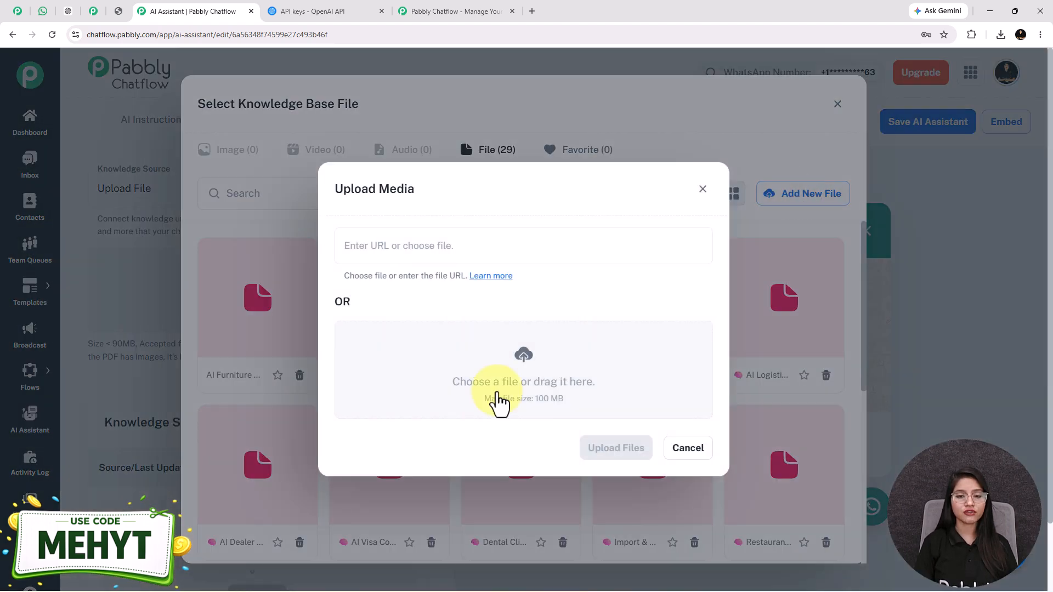
{"action": "left_click", "coordinate": [532, 357]}
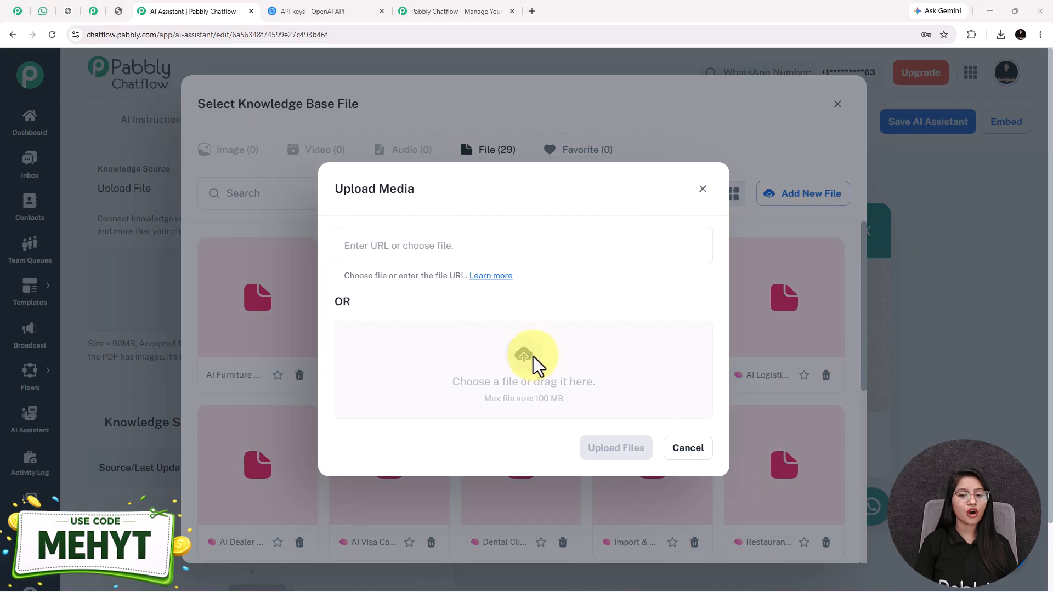
{"action": "double_click", "coordinate": [177, 134]}
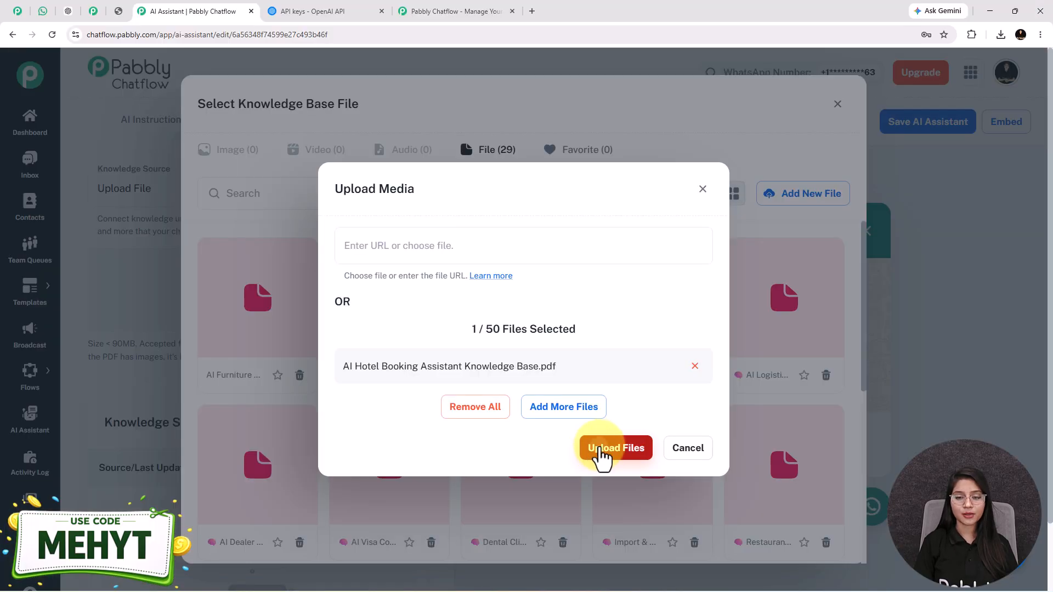
{"action": "left_click", "coordinate": [602, 454]}
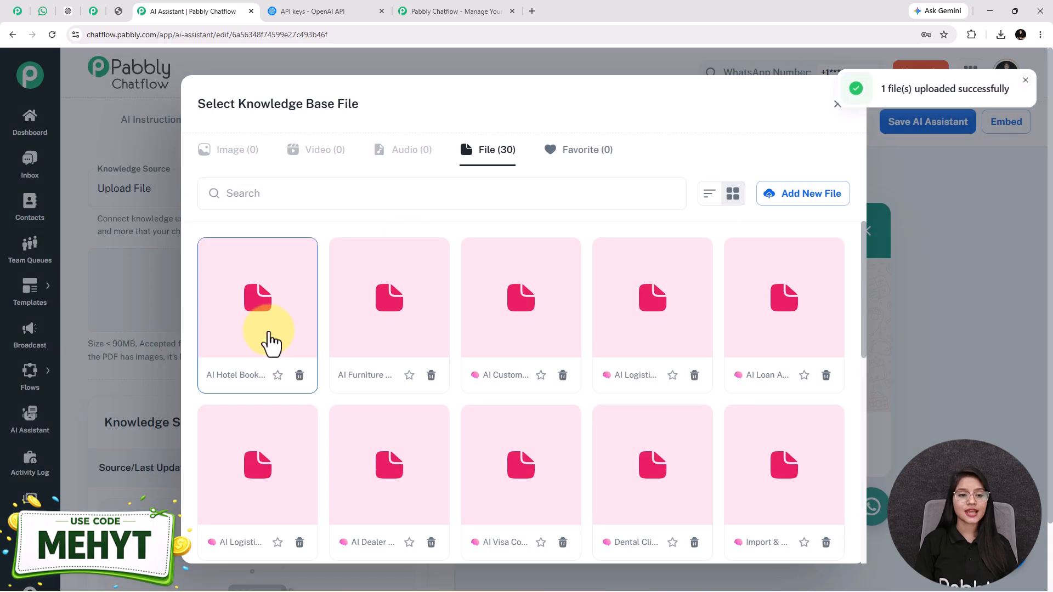
Insert the uploaded AI Hotel Booking Assistant Knowledge Base file as the assistant's knowledge source and check its entry in the list.
{"action": "left_click", "coordinate": [267, 334]}
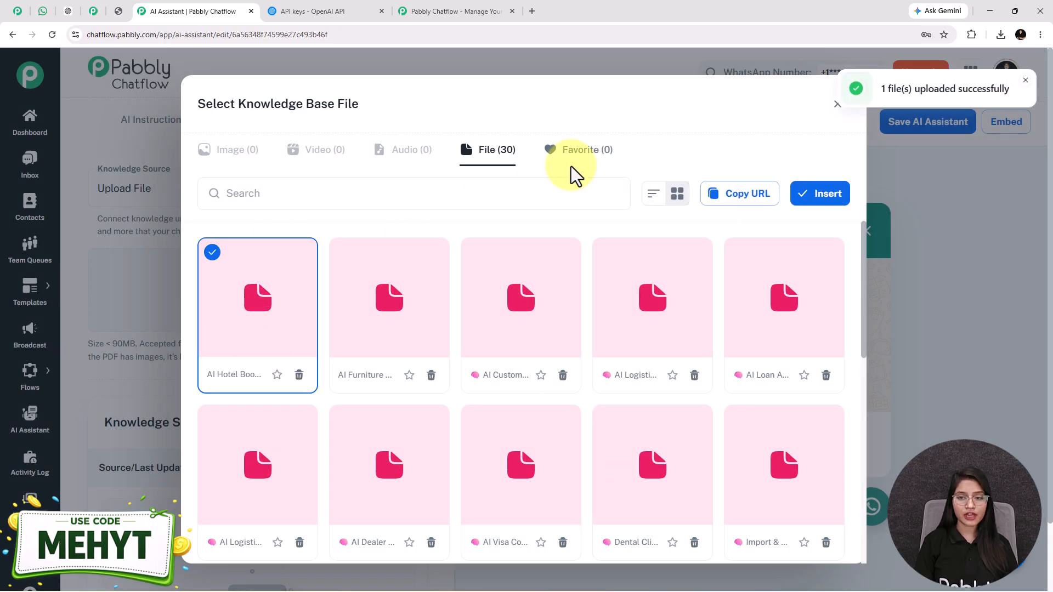
{"action": "left_click", "coordinate": [835, 201]}
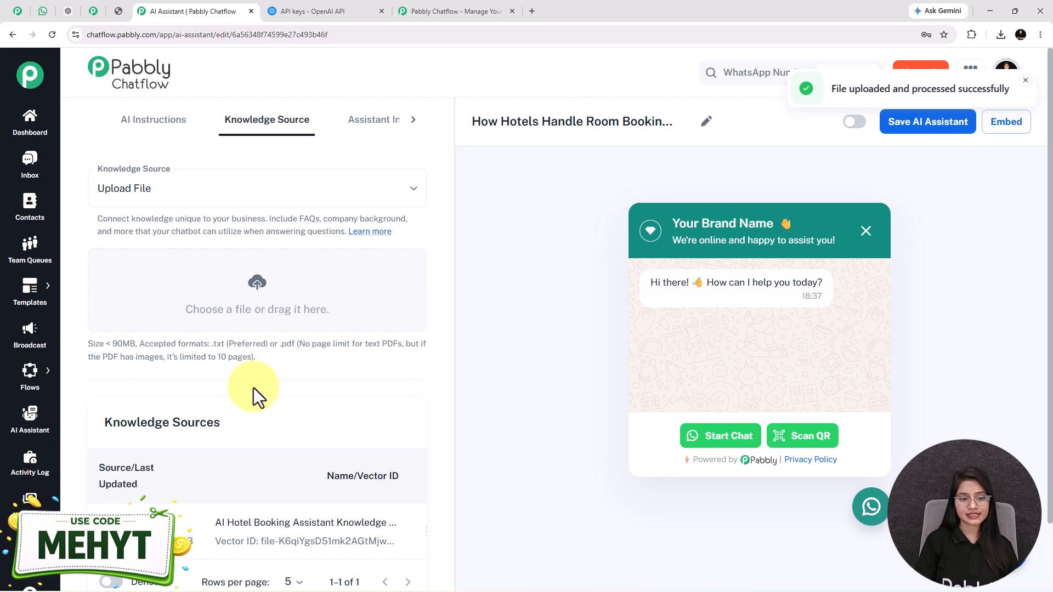
{"action": "scroll", "coordinate": [231, 428], "scroll_direction": "down", "scroll_amount": 3}
{"action": "scroll", "coordinate": [214, 468], "scroll_direction": "up", "scroll_amount": 2}
{"action": "scroll", "coordinate": [218, 469], "scroll_direction": "up", "scroll_amount": 1}
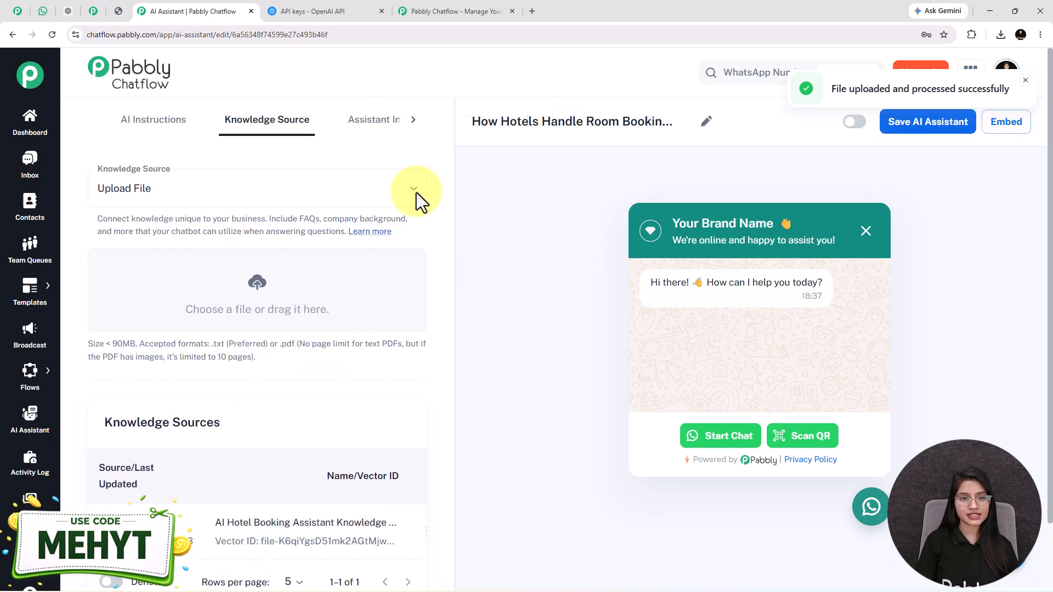
Set the Header Display Heading Name in the Assistant Interface settings to "Hotel Booking AI Assistant" and check it in the preview.
{"action": "left_click", "coordinate": [369, 123]}
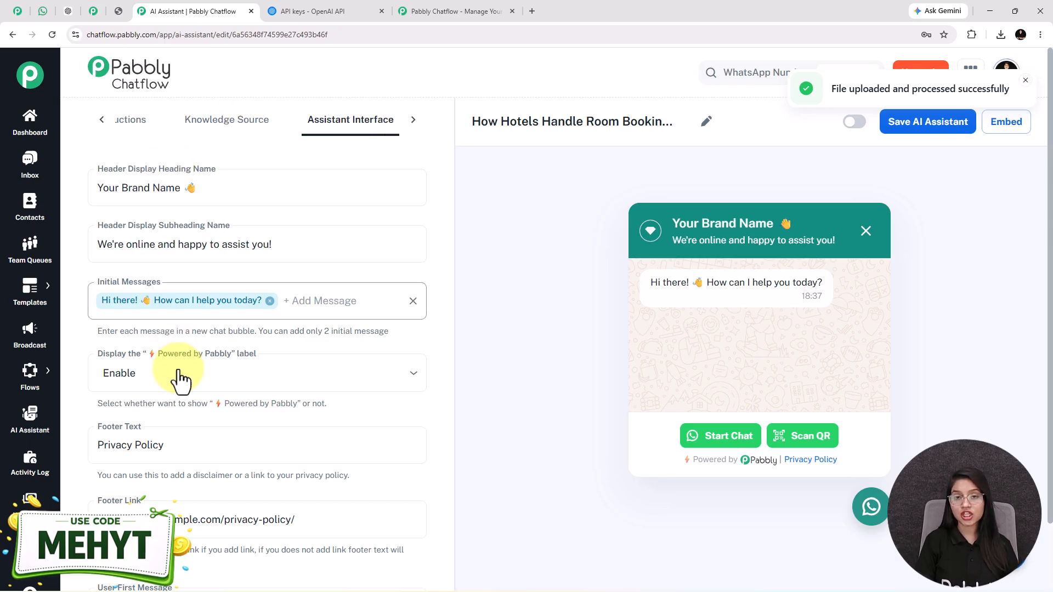
{"action": "left_click_drag", "start_coordinate": [234, 186], "coordinate": [90, 202]}
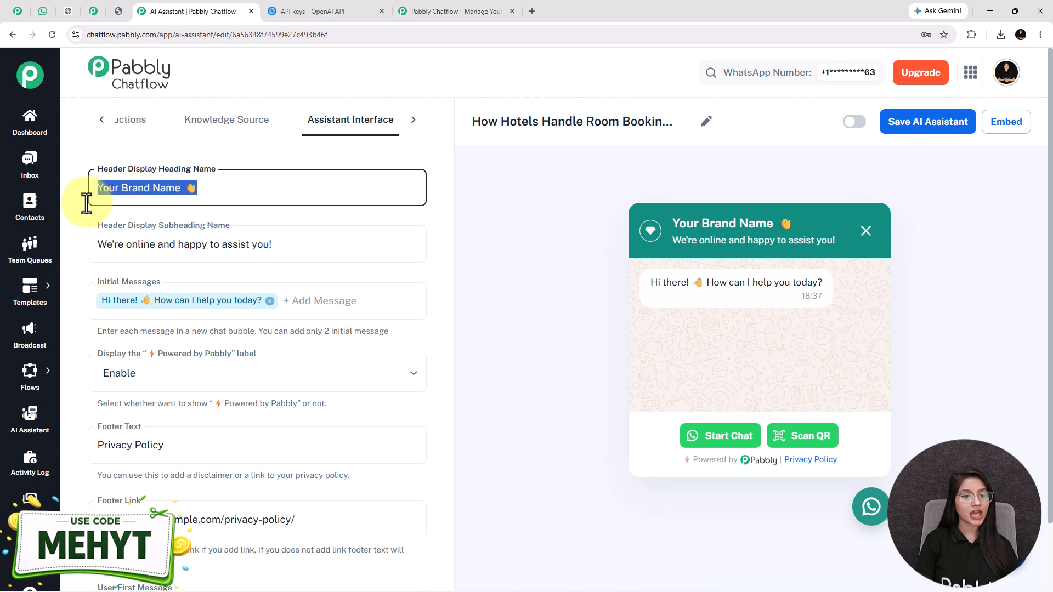
{"action": "type", "text": "Hotel Booking AI Assistant"}
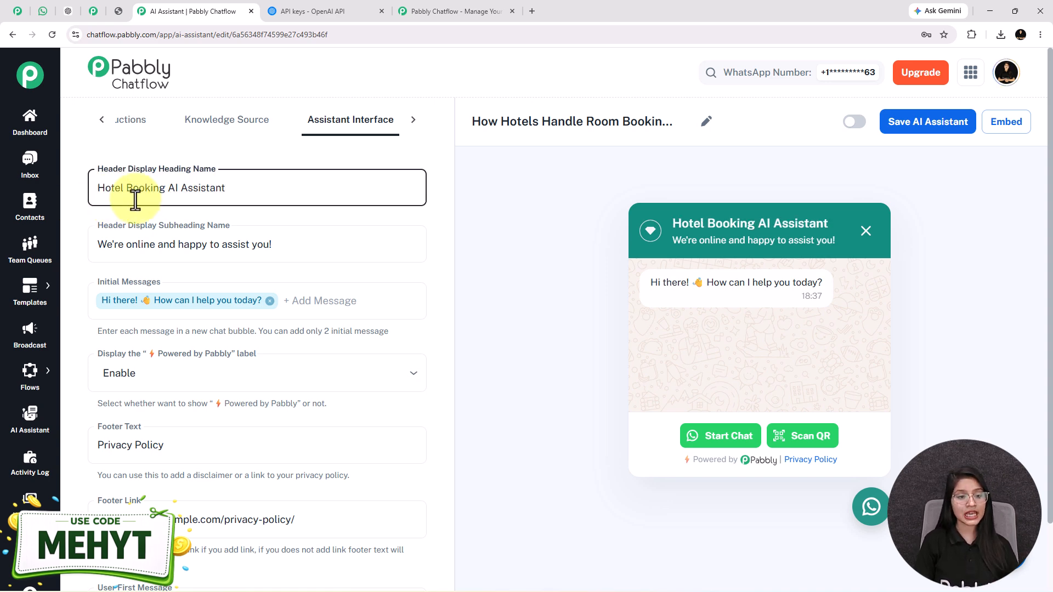
{"action": "left_click_drag", "start_coordinate": [225, 188], "coordinate": [97, 193]}
{"action": "left_click_drag", "start_coordinate": [674, 222], "coordinate": [830, 222]}
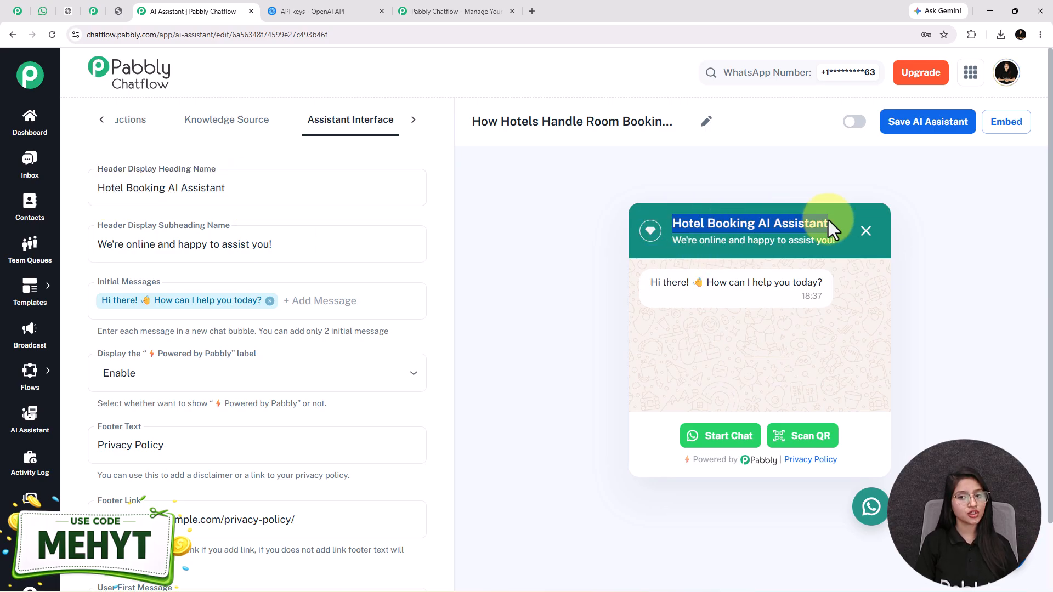
Set the Header Display Subheading Name to "Luxury stays with instant booking assistance.".
{"action": "left_click", "coordinate": [860, 192]}
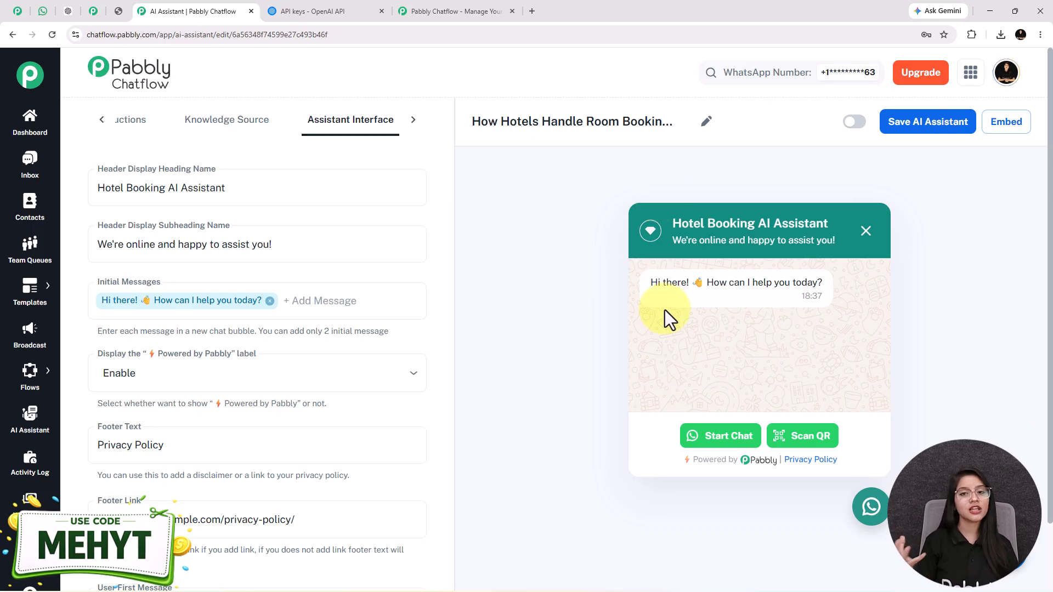
{"action": "left_click_drag", "start_coordinate": [305, 242], "coordinate": [28, 254]}
{"action": "type", "text": "Luxury stays with instant booking assistance."}
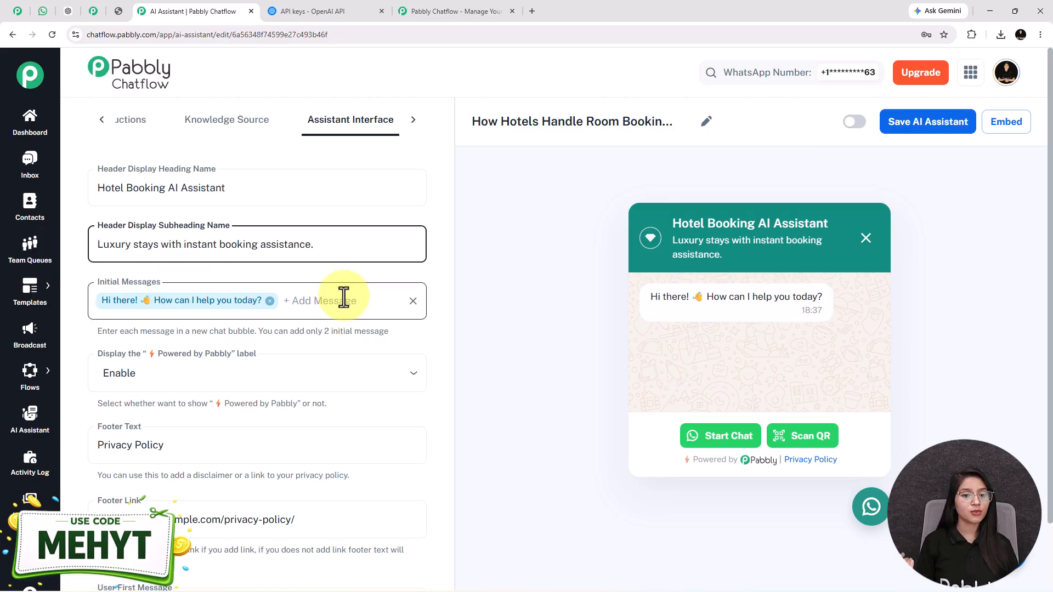
Replace the initial message with "Welcome to Grand Horizon Hotel! I'm here to help you find the perfect room. What can I help you with today?".
{"action": "left_click", "coordinate": [270, 301]}
{"action": "key", "text": "ctrl+v"}
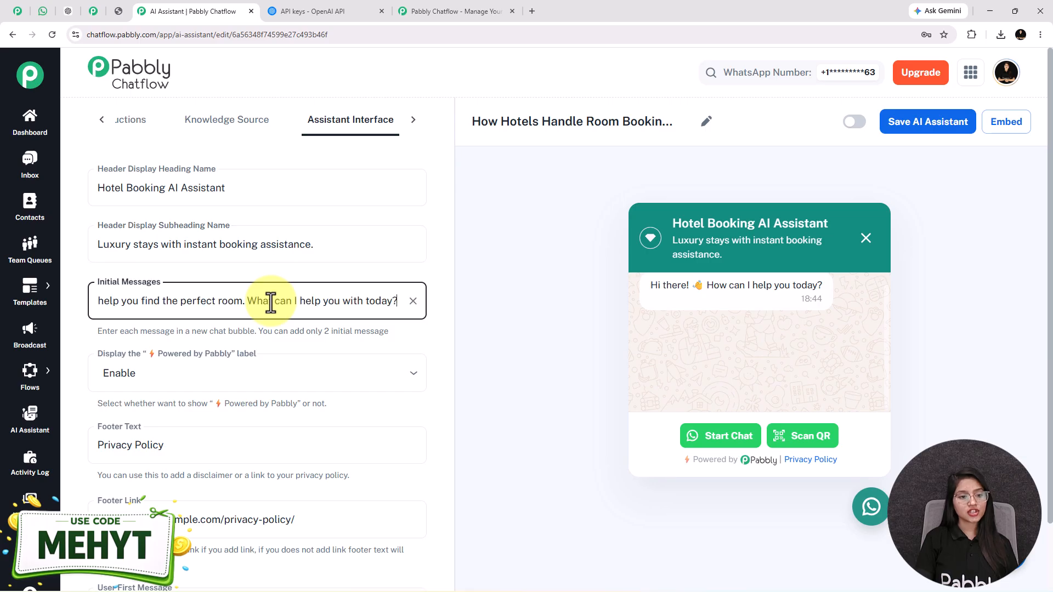
{"action": "key", "text": "Return"}
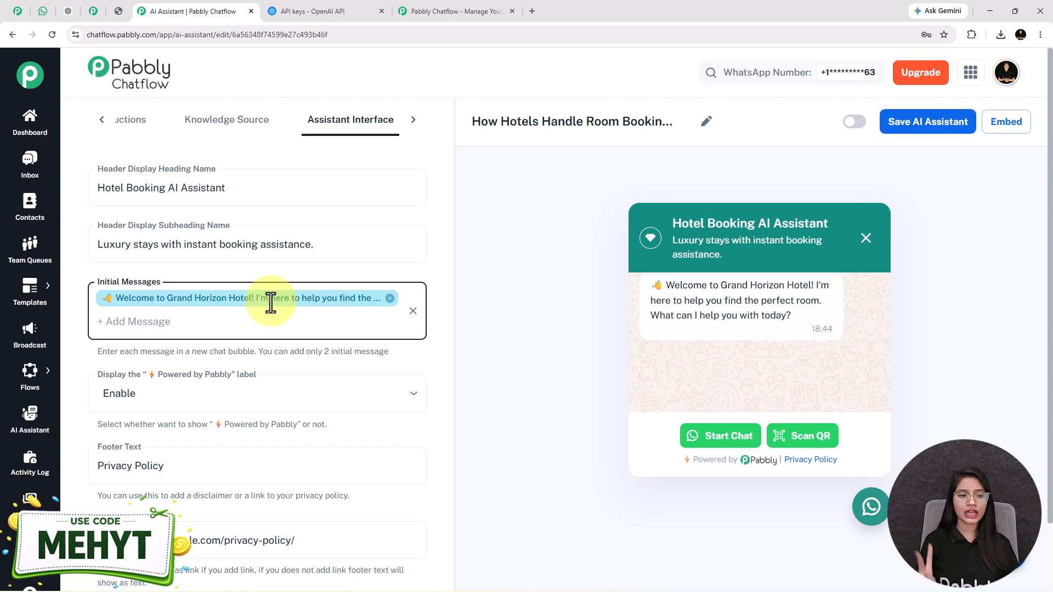
Try the other display option for the "Powered by Pabbly" label and return it to Enable.
{"action": "scroll", "coordinate": [192, 356], "scroll_direction": "down", "scroll_amount": 1}
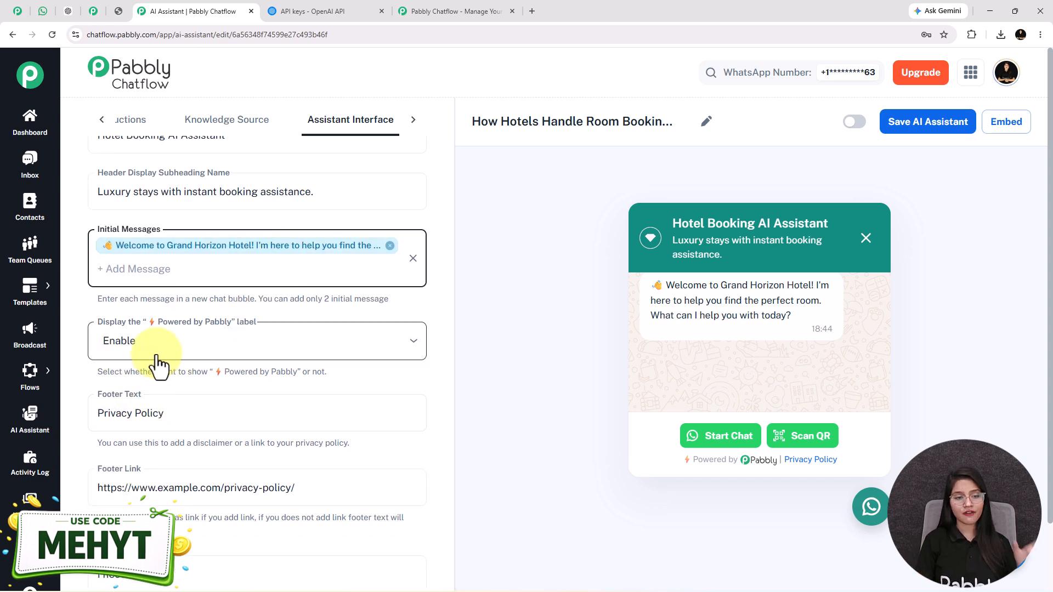
{"action": "left_click", "coordinate": [155, 352]}
{"action": "left_click", "coordinate": [135, 403]}
{"action": "left_click", "coordinate": [155, 354]}
{"action": "left_click", "coordinate": [162, 375]}
{"action": "scroll", "coordinate": [170, 379], "scroll_direction": "down", "scroll_amount": 1}
{"action": "left_click_drag", "start_coordinate": [176, 335], "coordinate": [84, 338]}
{"action": "type", "text": "Booking Policy"}
{"action": "left_click_drag", "start_coordinate": [280, 423], "coordinate": [64, 420]}
{"action": "type", "text": "https://grandhorizonhotel.com/privacy-policy"}
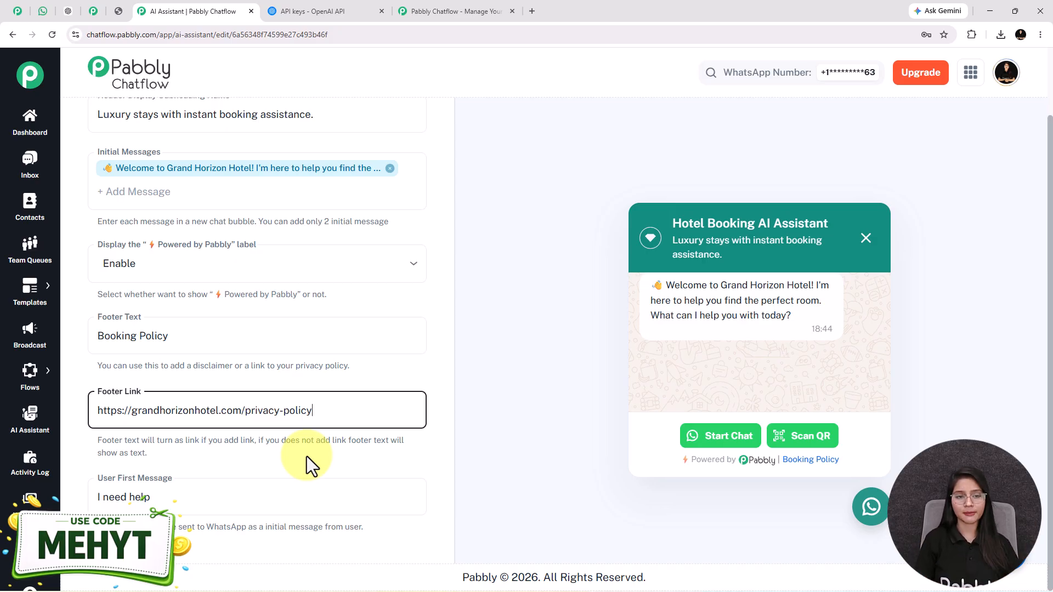
Review the assistant's Styling settings, covering theme mode, assistant shape, colours and profile pictures.
{"action": "scroll", "coordinate": [310, 467], "scroll_direction": "up", "scroll_amount": 1}
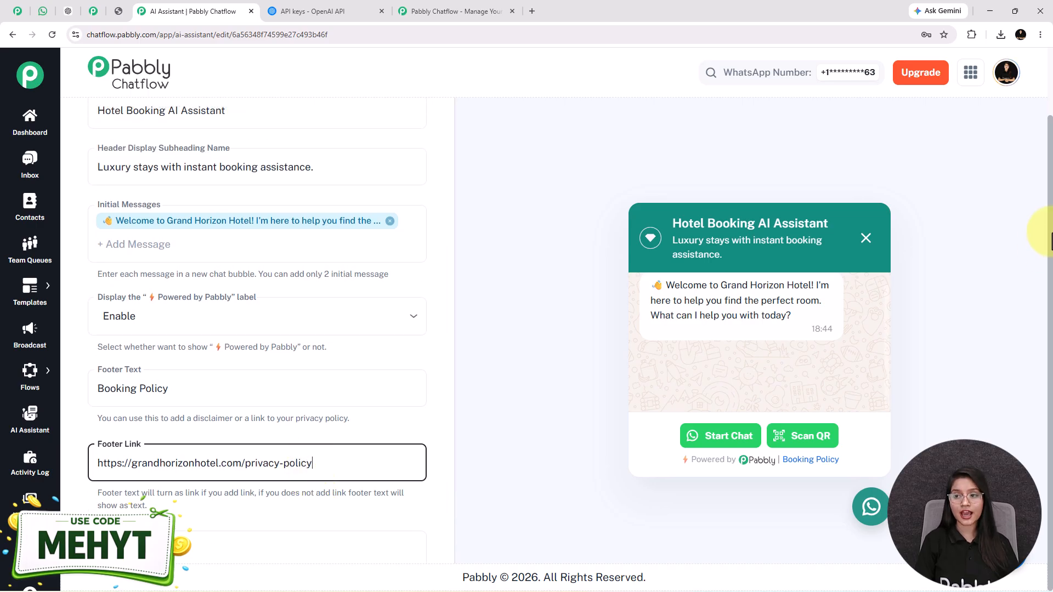
{"action": "scroll", "coordinate": [1050, 236], "scroll_direction": "up", "scroll_amount": 2}
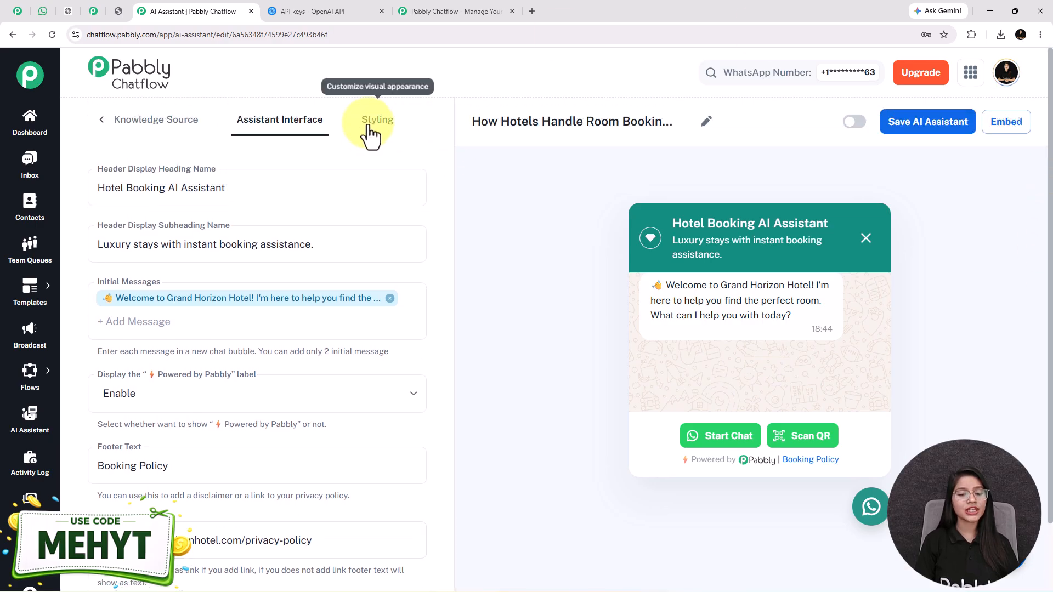
{"action": "left_click", "coordinate": [371, 136]}
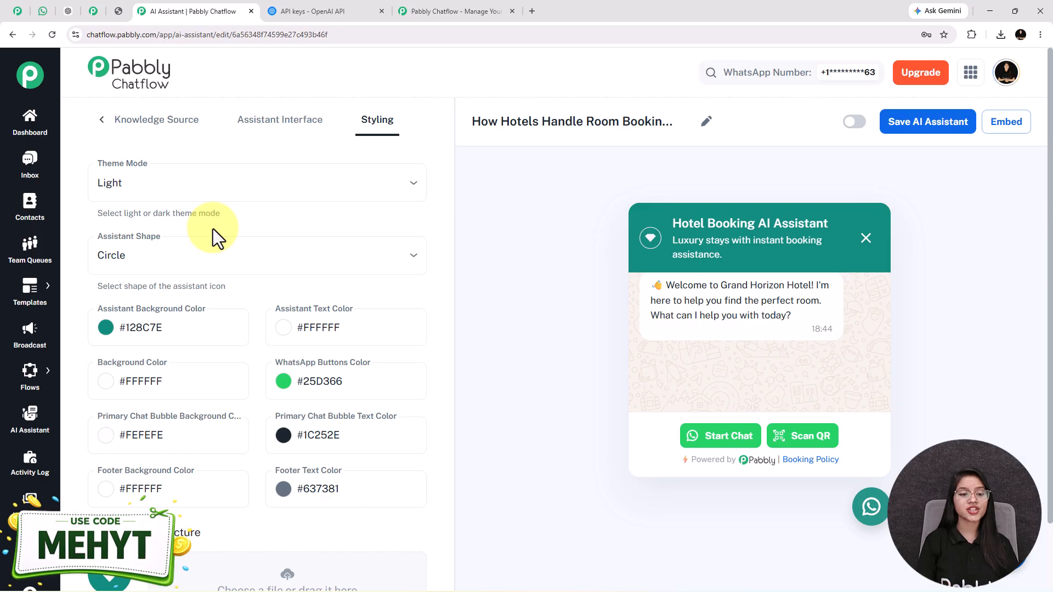
{"action": "scroll", "coordinate": [212, 229], "scroll_direction": "down", "scroll_amount": 4}
{"action": "scroll", "coordinate": [215, 259], "scroll_direction": "up", "scroll_amount": 3}
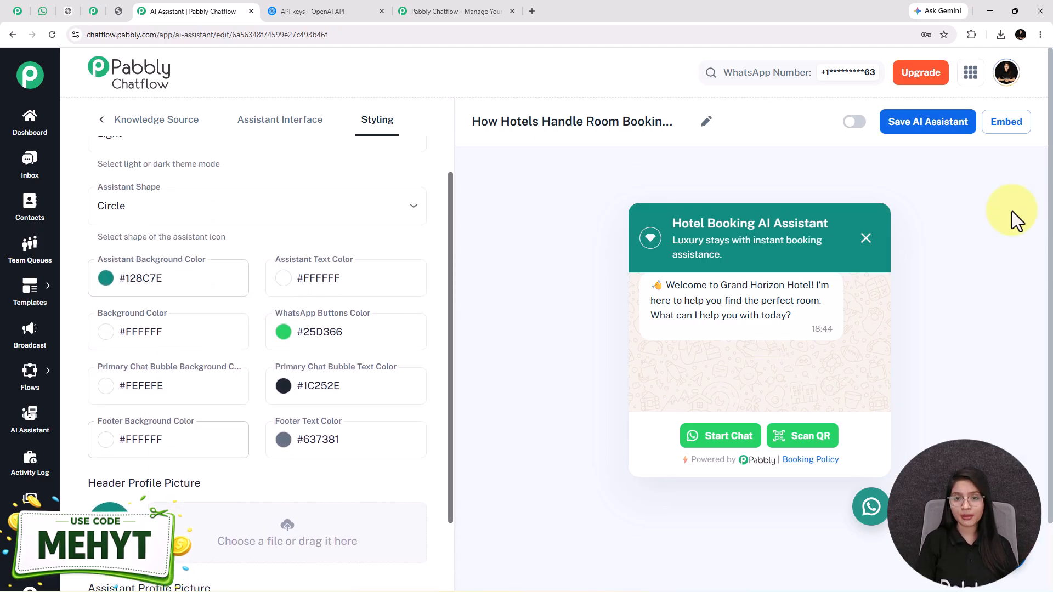
{"action": "scroll", "coordinate": [181, 264], "scroll_direction": "down", "scroll_amount": 1}
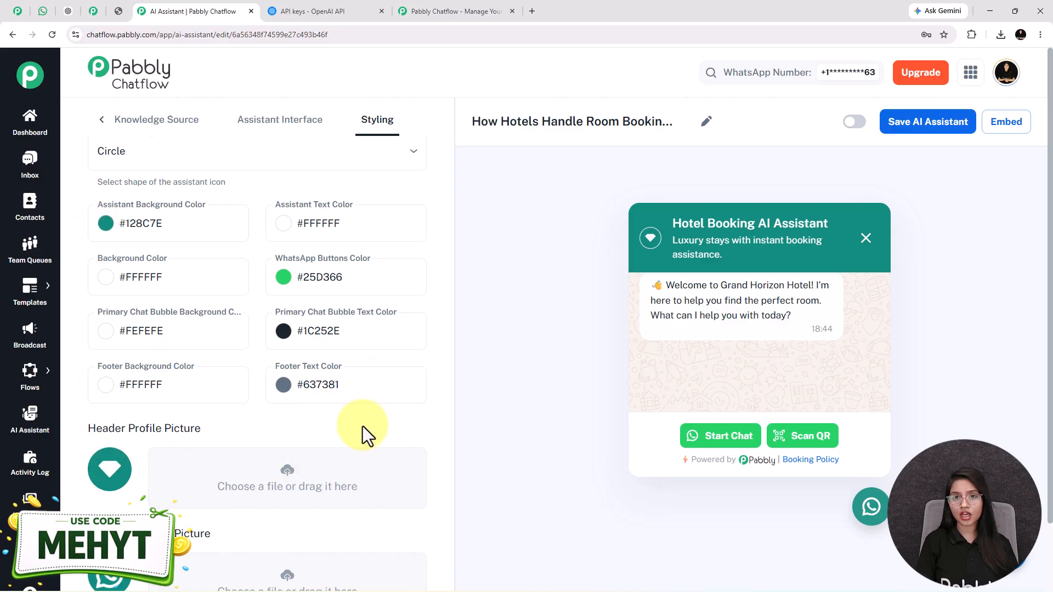
{"action": "scroll", "coordinate": [363, 426], "scroll_direction": "down", "scroll_amount": 3}
{"action": "scroll", "coordinate": [335, 419], "scroll_direction": "up", "scroll_amount": 5}
Activate and save the AI assistant, and view its embed script.
{"action": "left_click", "coordinate": [840, 127]}
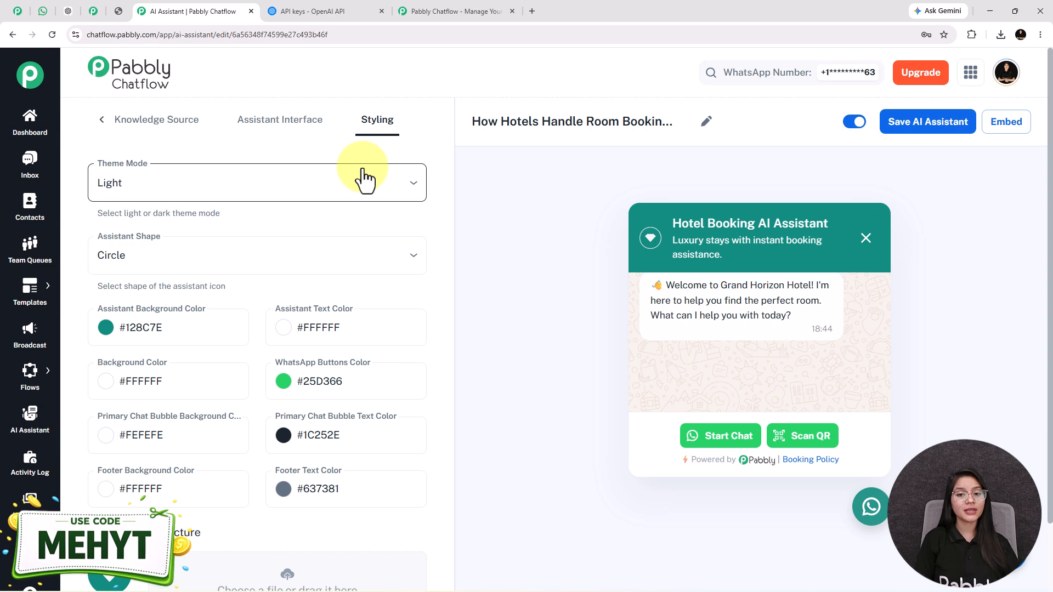
{"action": "left_click", "coordinate": [926, 123]}
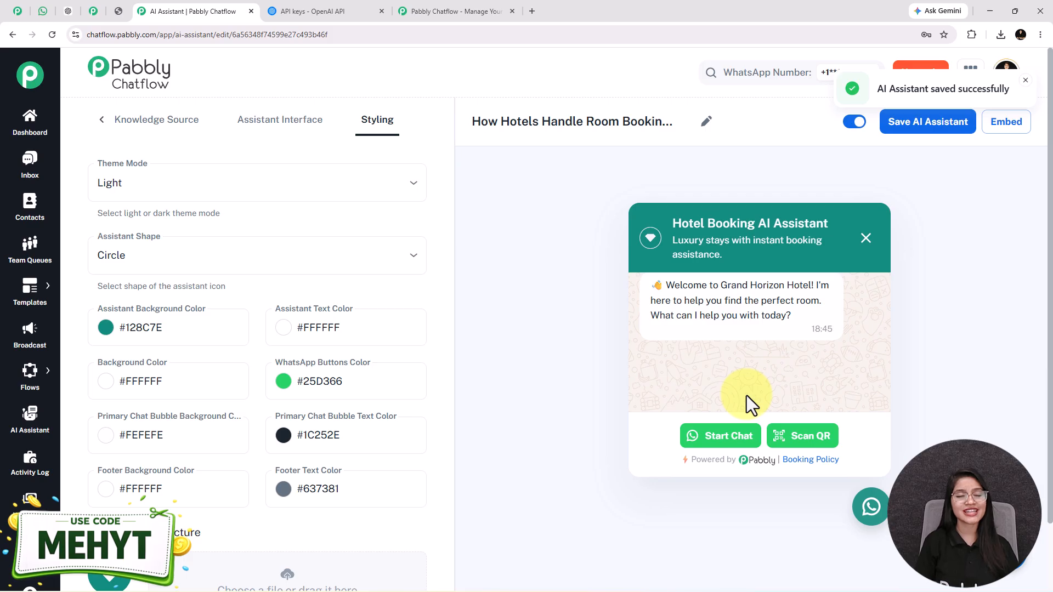
{"action": "left_click", "coordinate": [1008, 132]}
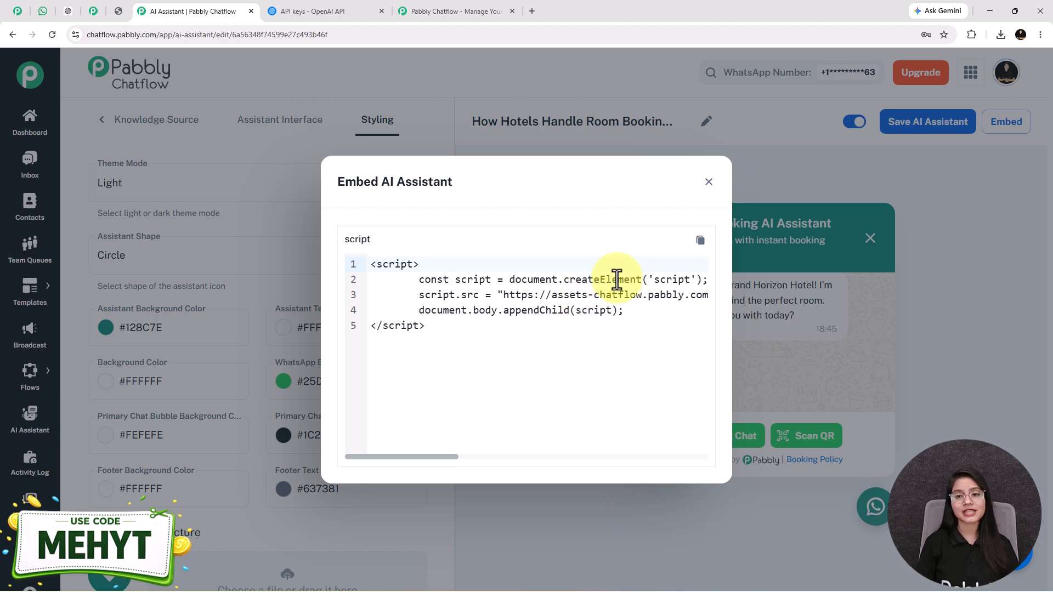
{"action": "left_click", "coordinate": [709, 183]}
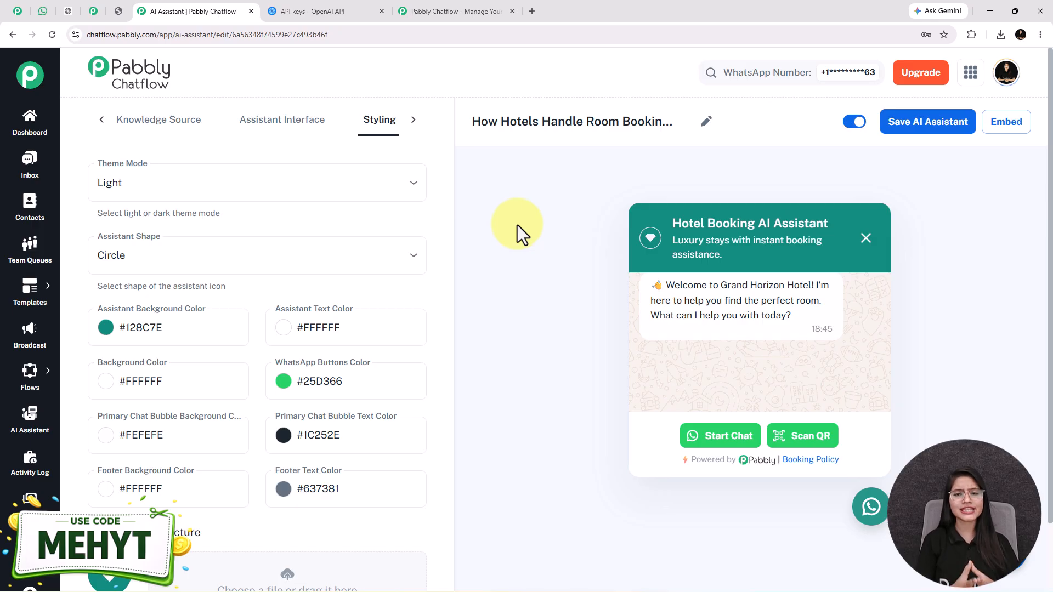
Open the Inbox Settings, look over the automated replies and working hours, and go to the AI Auto-Reply Settings section.
{"action": "mouse_move", "coordinate": [27, 553]}
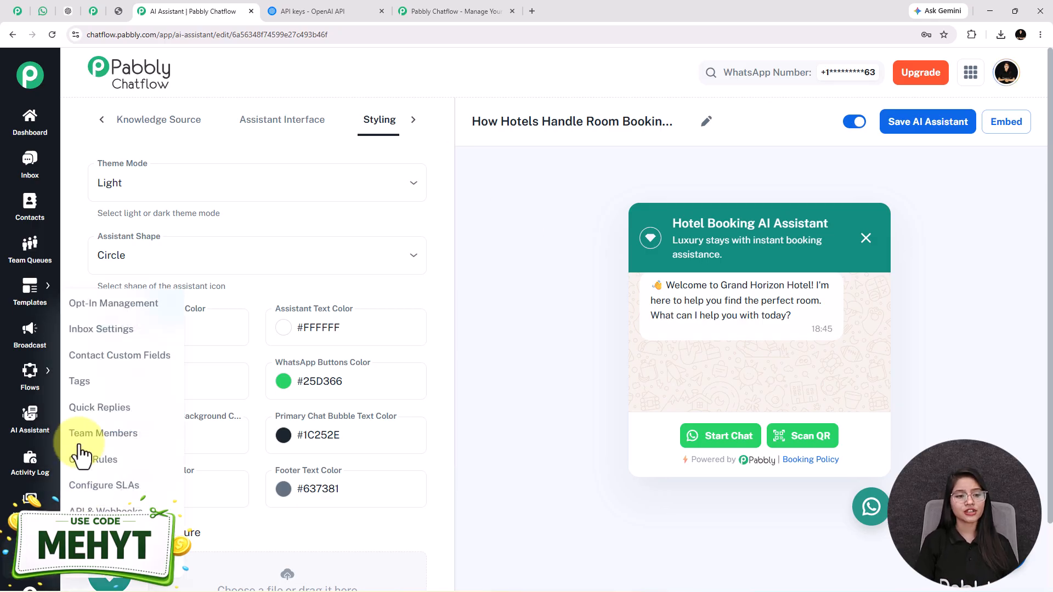
{"action": "right_click", "coordinate": [99, 337]}
{"action": "left_click", "coordinate": [129, 345]}
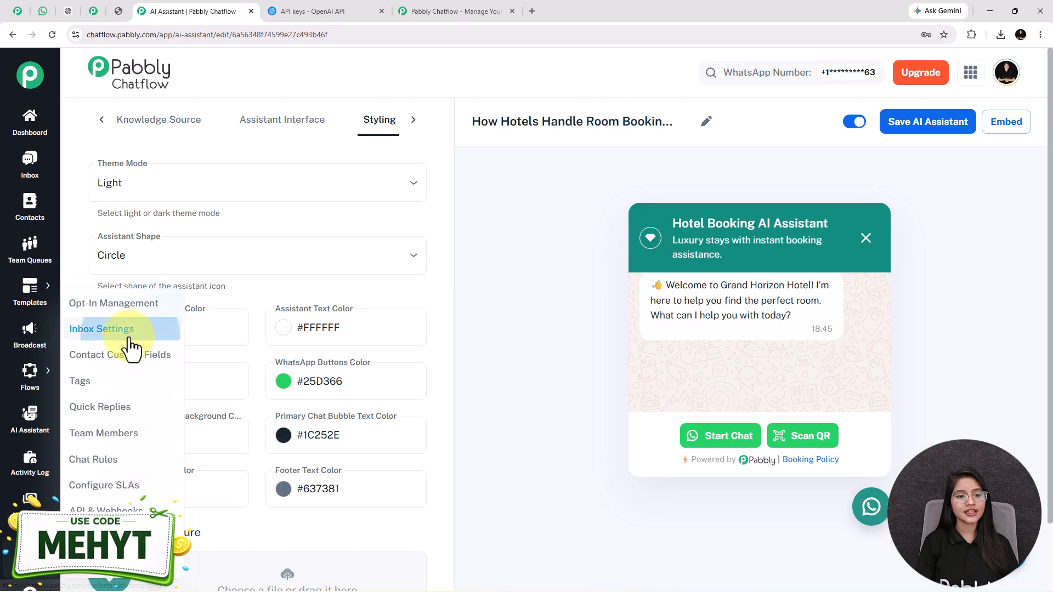
{"action": "left_click", "coordinate": [128, 336]}
{"action": "scroll", "coordinate": [137, 346], "scroll_direction": "down", "scroll_amount": 3}
{"action": "scroll", "coordinate": [147, 369], "scroll_direction": "down", "scroll_amount": 3}
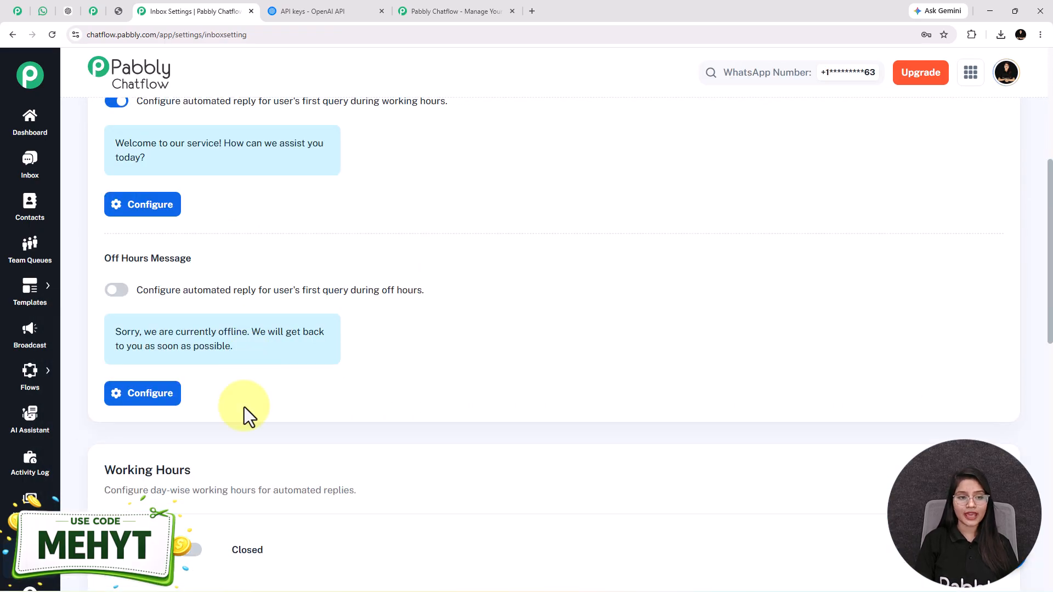
{"action": "scroll", "coordinate": [244, 407], "scroll_direction": "down", "scroll_amount": 3}
{"action": "scroll", "coordinate": [251, 409], "scroll_direction": "up", "scroll_amount": 9}
{"action": "scroll", "coordinate": [251, 409], "scroll_direction": "down", "scroll_amount": 7}
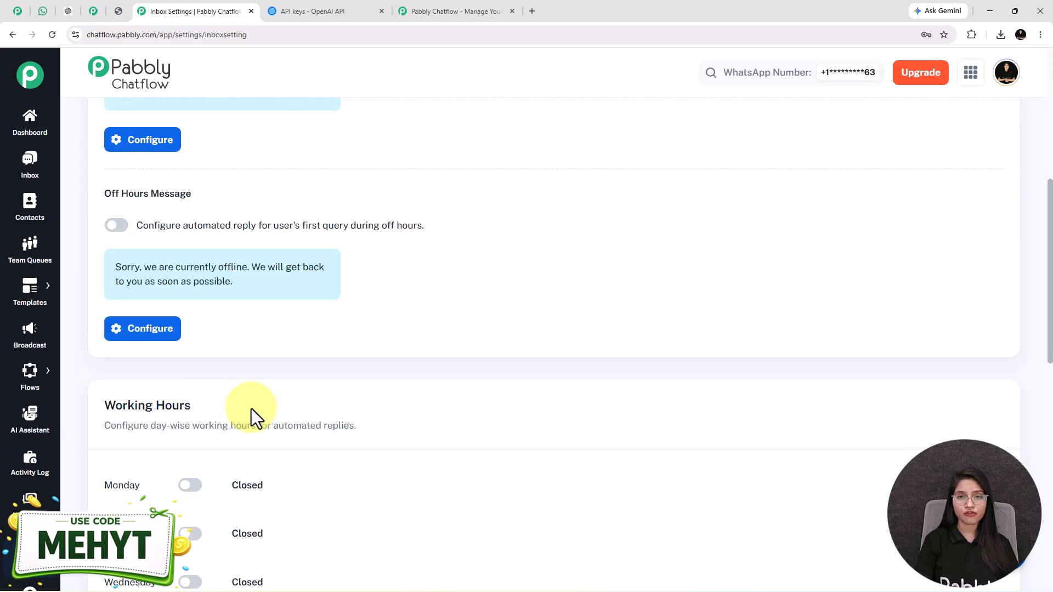
{"action": "scroll", "coordinate": [252, 410], "scroll_direction": "down", "scroll_amount": 12}
{"action": "left_click_drag", "start_coordinate": [238, 238], "coordinate": [104, 237]}
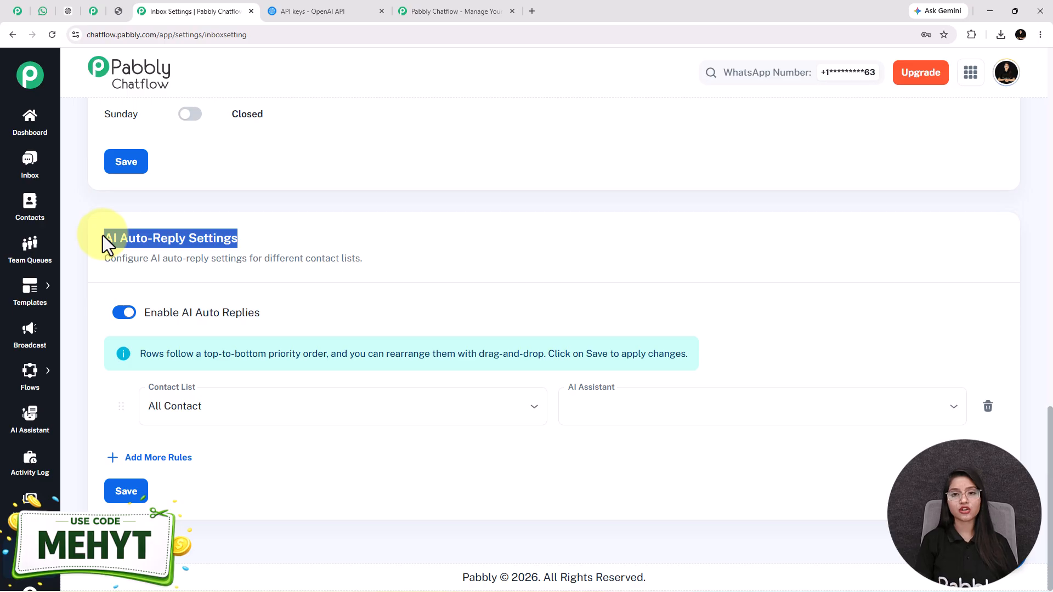
Assign "How Hotels Handle Room Booking Enquiries with WhatsApp AI" to the All Contact list for AI auto-replies and save the rule.
{"action": "left_click", "coordinate": [171, 323]}
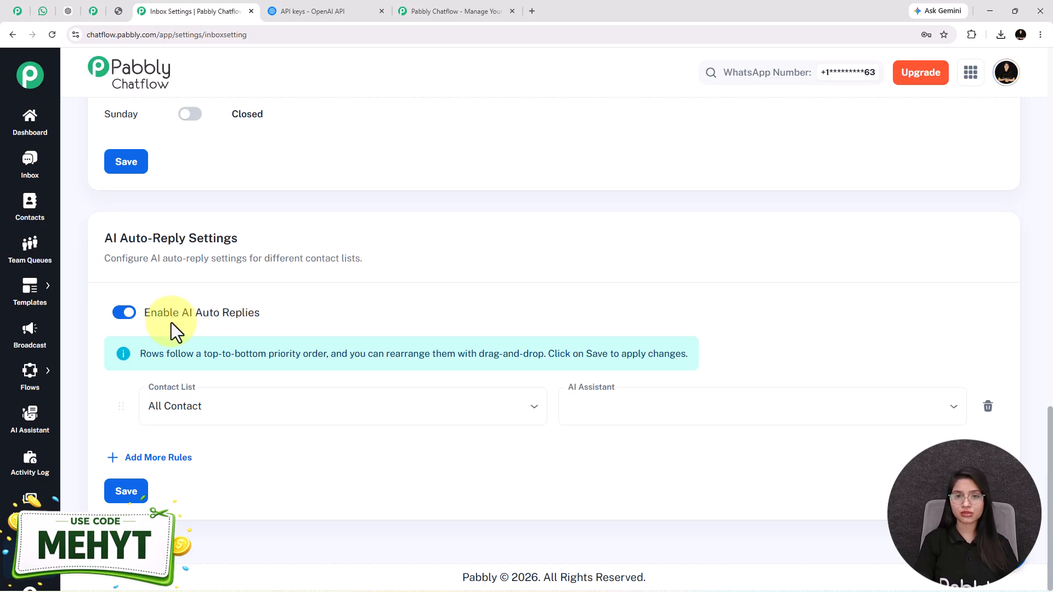
{"action": "left_click", "coordinate": [213, 413]}
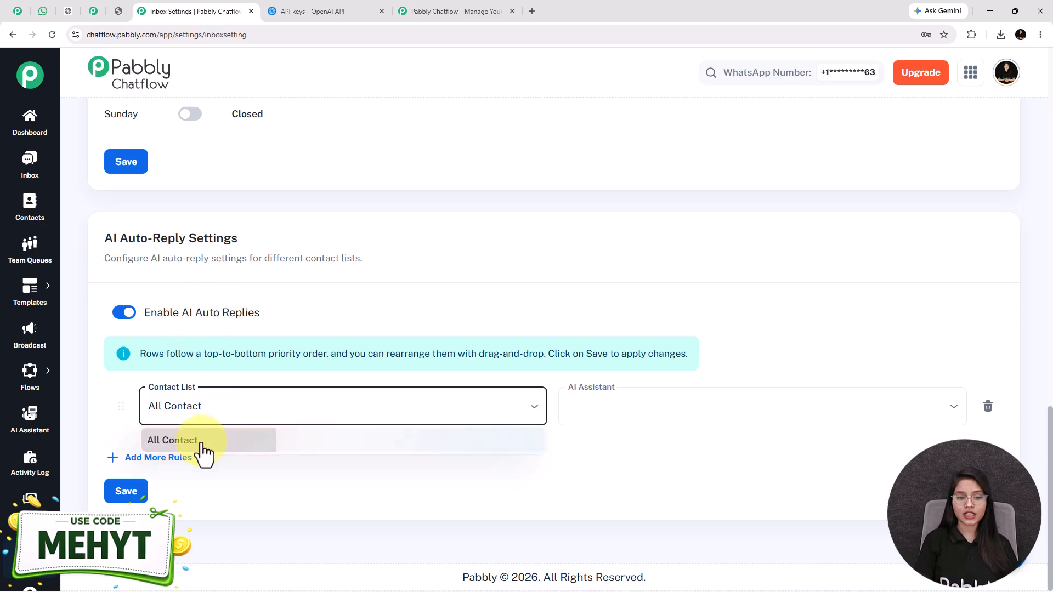
{"action": "left_click", "coordinate": [200, 440]}
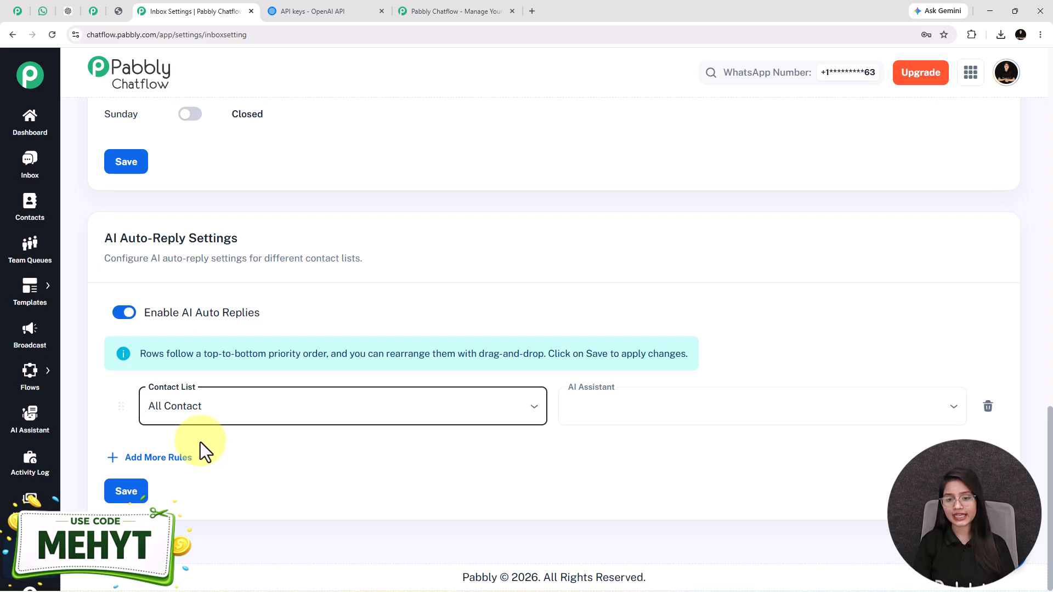
{"action": "left_click", "coordinate": [629, 411]}
{"action": "left_click", "coordinate": [615, 459]}
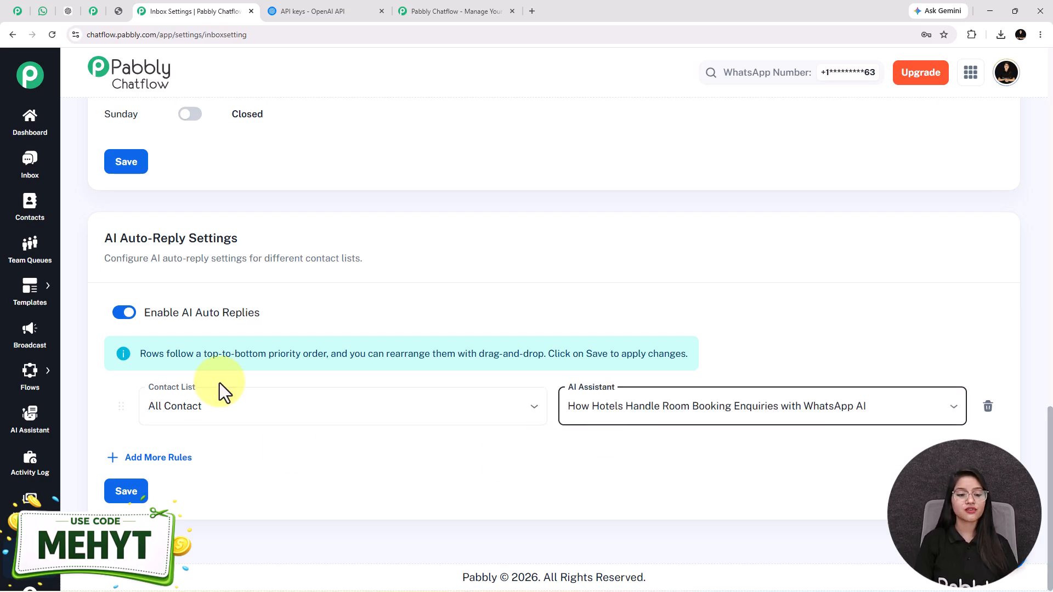
{"action": "left_click", "coordinate": [127, 491]}
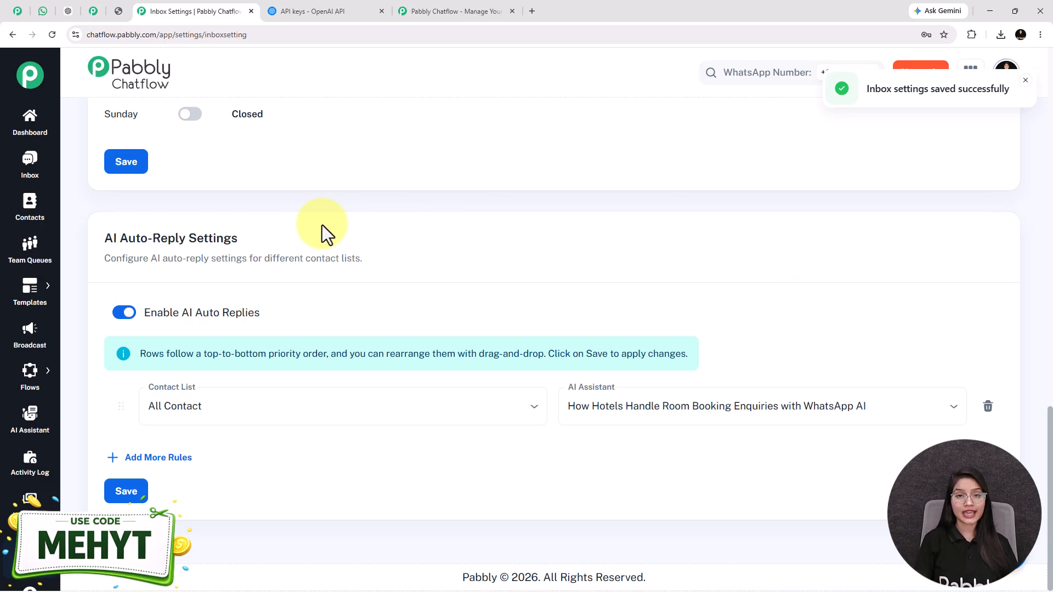
Look at the Contacts page and reopen the "How Hotels Handle Room Booking Enquiries" assistant from the AI Assistant list.
{"action": "left_click", "coordinate": [20, 209]}
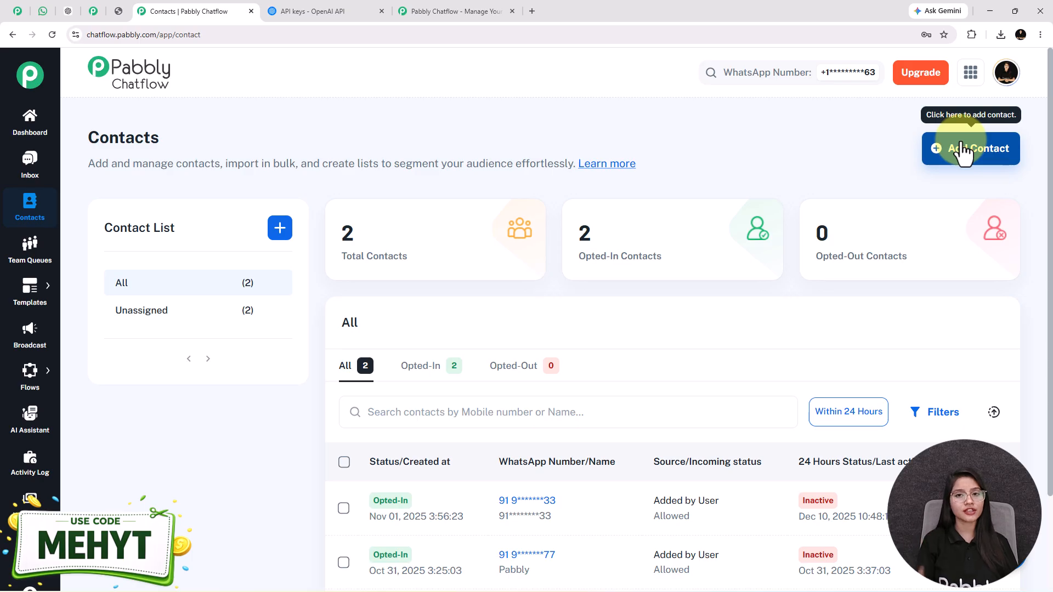
{"action": "left_click", "coordinate": [18, 432]}
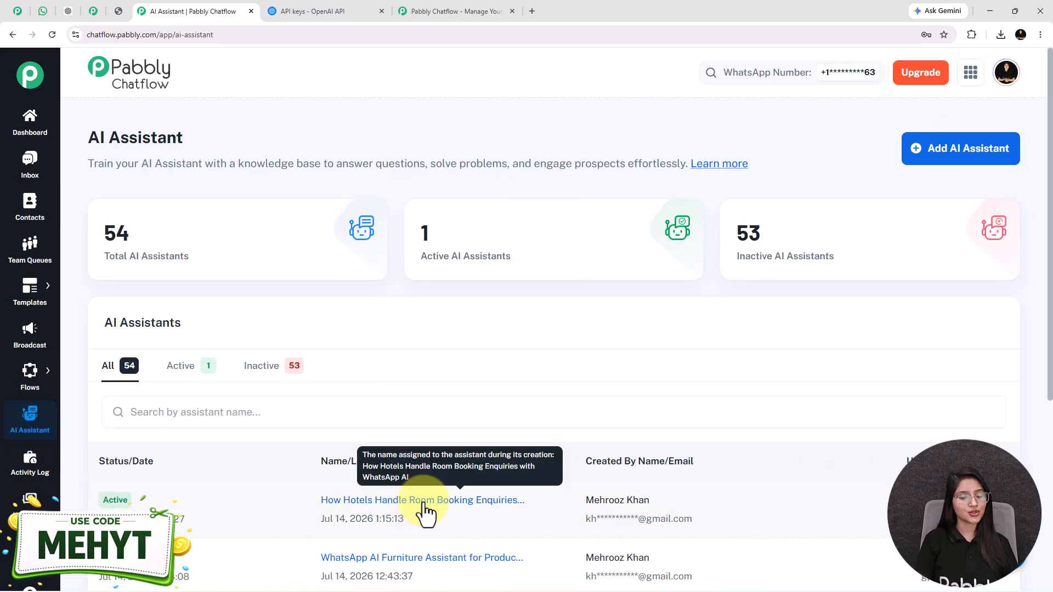
{"action": "left_click", "coordinate": [426, 500]}
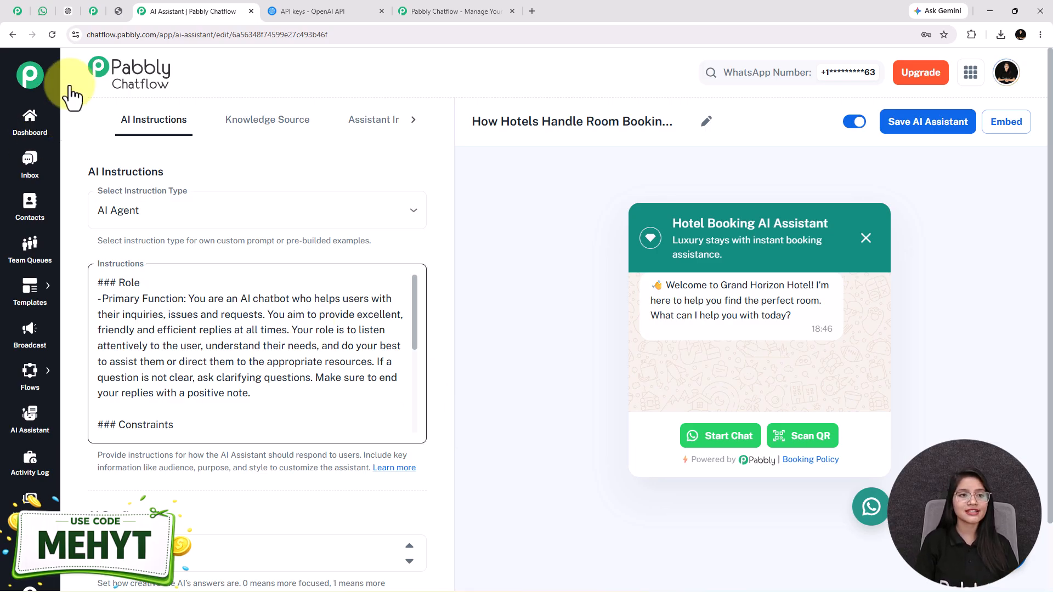
Switch to WhatsApp Web, review the Hotel Booking AI Assistant conversation, and return to the Pabbly Chatflow website.
{"action": "left_click", "coordinate": [34, 10]}
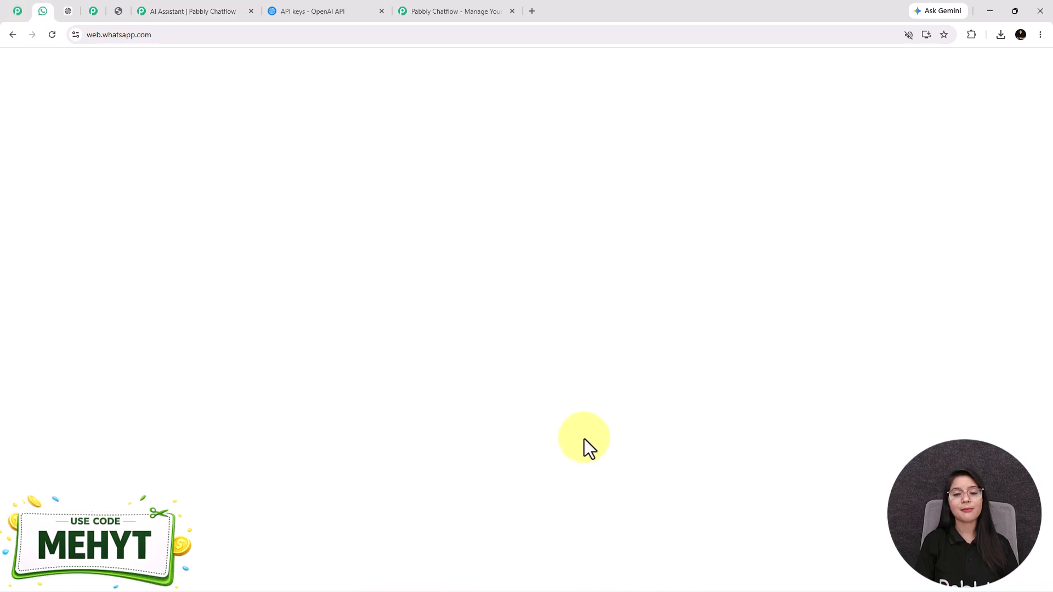
{"action": "scroll", "coordinate": [585, 440], "scroll_direction": "up", "scroll_amount": 1}
{"action": "scroll", "coordinate": [584, 439], "scroll_direction": "up", "scroll_amount": 5}
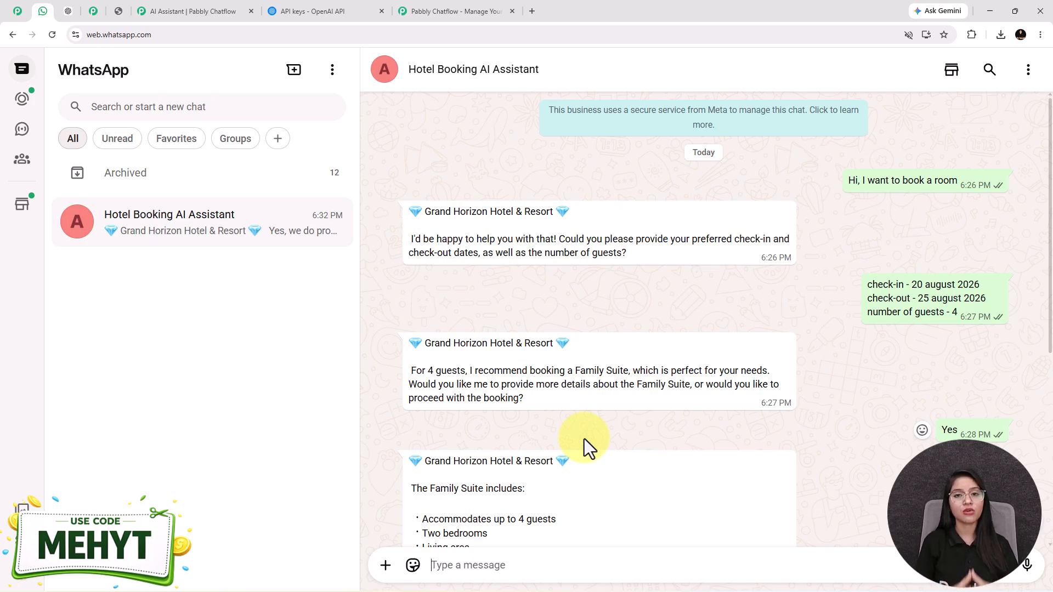
{"action": "scroll", "coordinate": [584, 439], "scroll_direction": "down", "scroll_amount": 6}
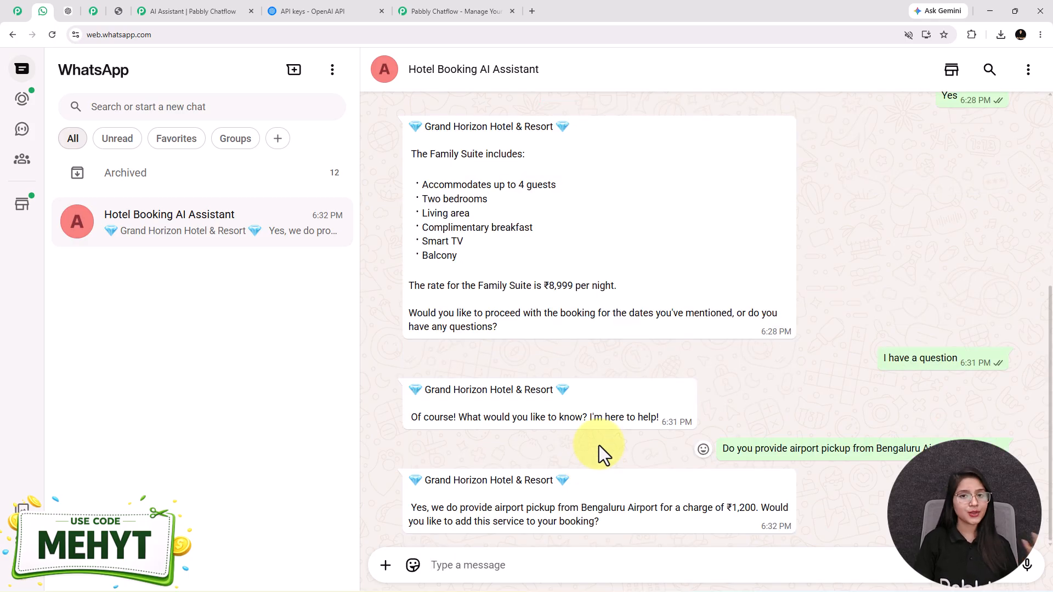
{"action": "left_click", "coordinate": [25, 15]}
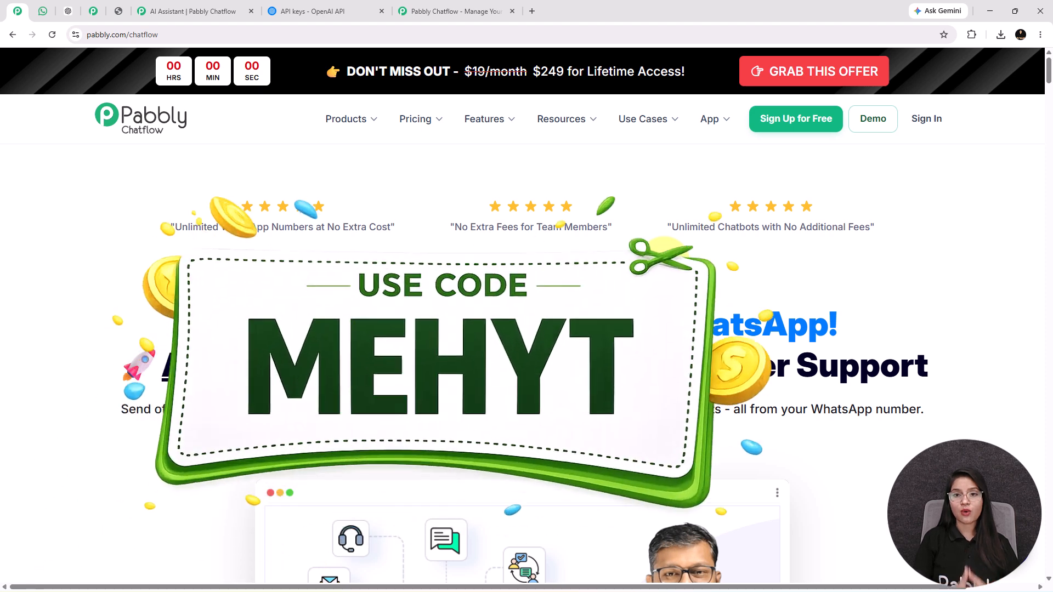